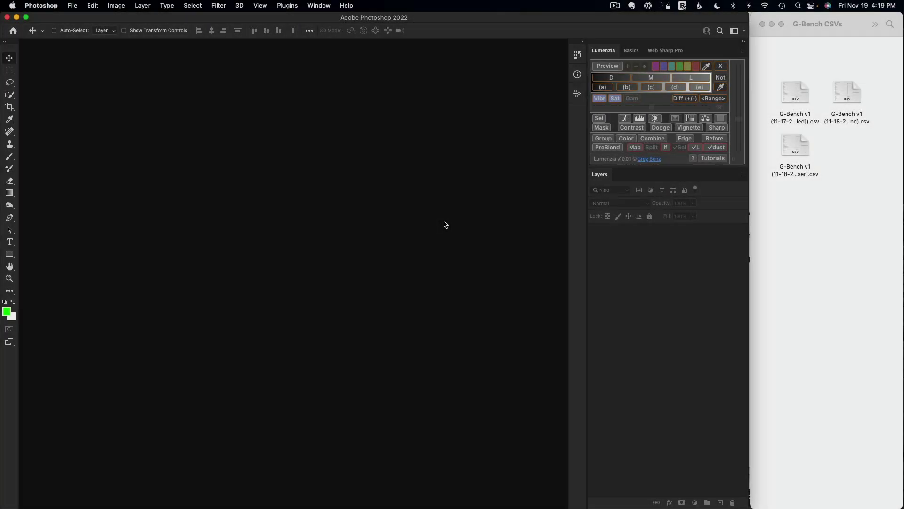
Open the G-Bench plugin panel and dock it between the Lumenzia and Layers panels.
click(295, 9)
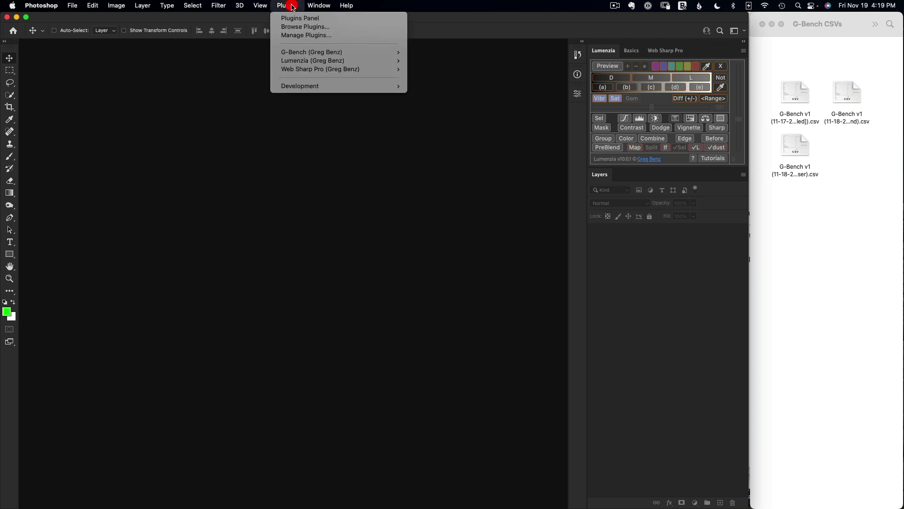
mouse_move(377, 52)
click(431, 54)
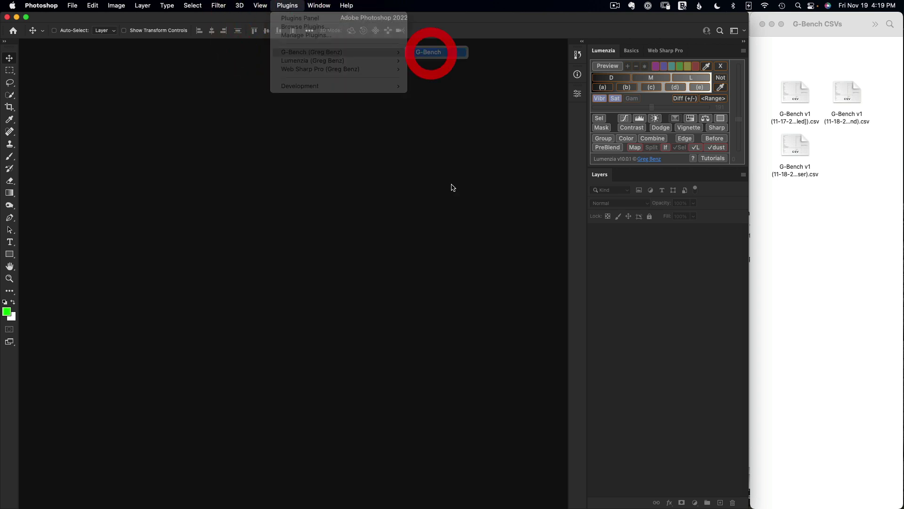
drag(401, 195, 585, 114)
click(577, 113)
drag(488, 116, 630, 193)
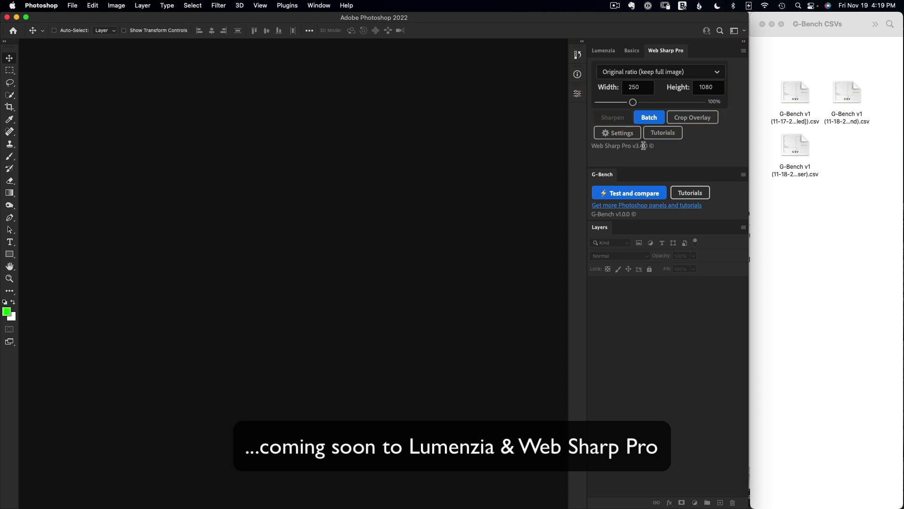
Look at the G-Bench benchmark option in Lumenzia's Utilities window and close the window.
click(604, 51)
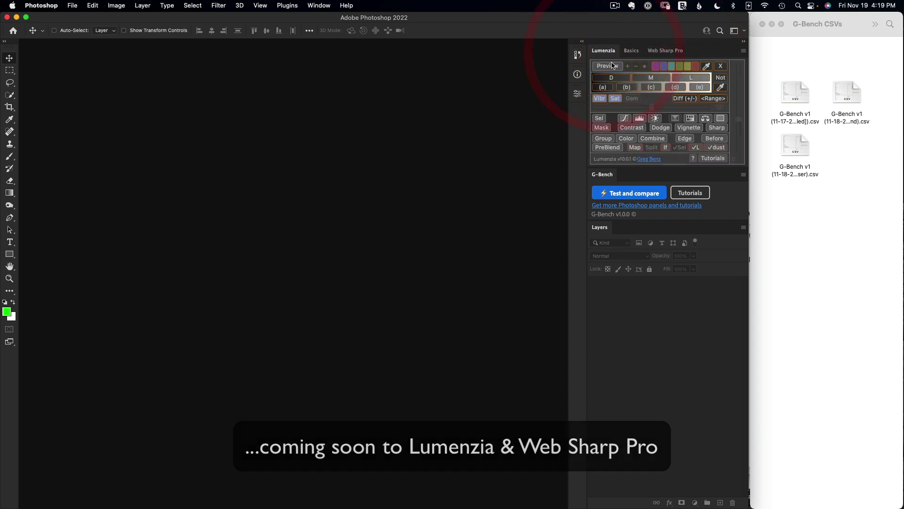
click(744, 53)
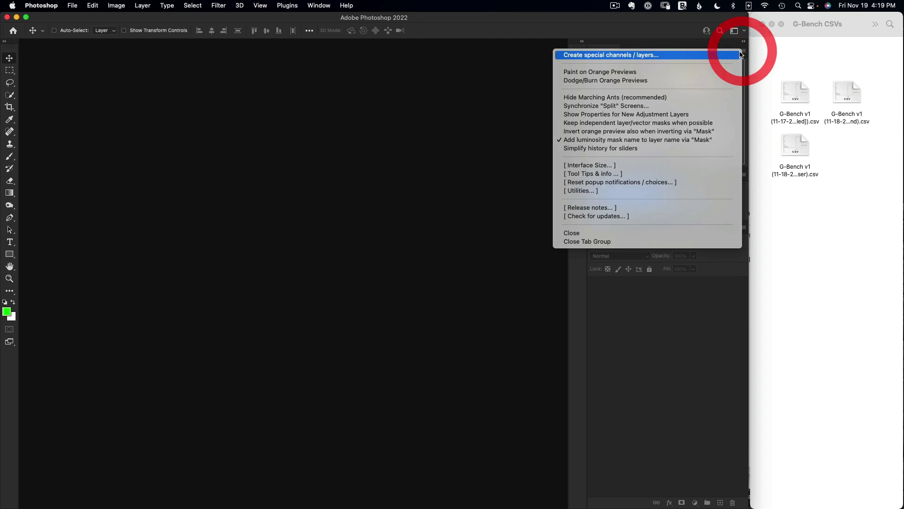
click(612, 189)
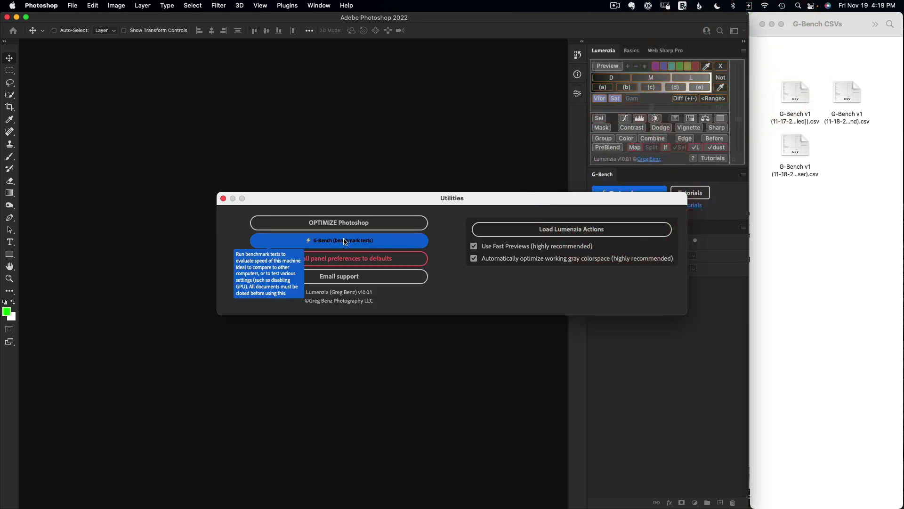
click(224, 199)
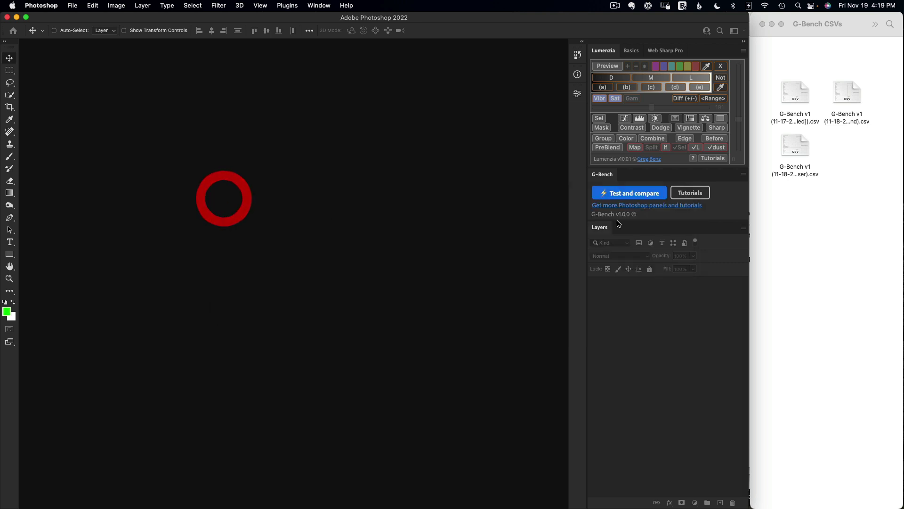
Open the G-Bench Test and compare window, reposition it, and look through the tests available for Result A.
click(657, 196)
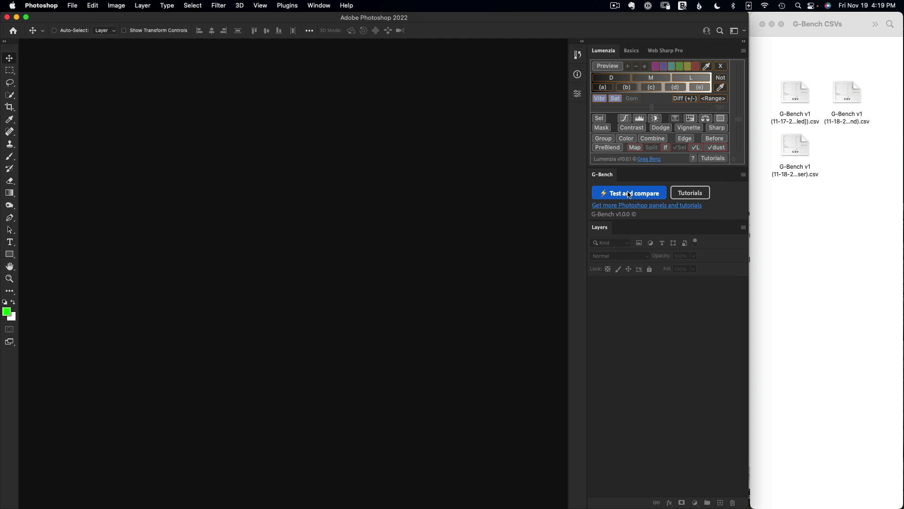
click(629, 194)
click(625, 193)
drag(524, 184, 445, 184)
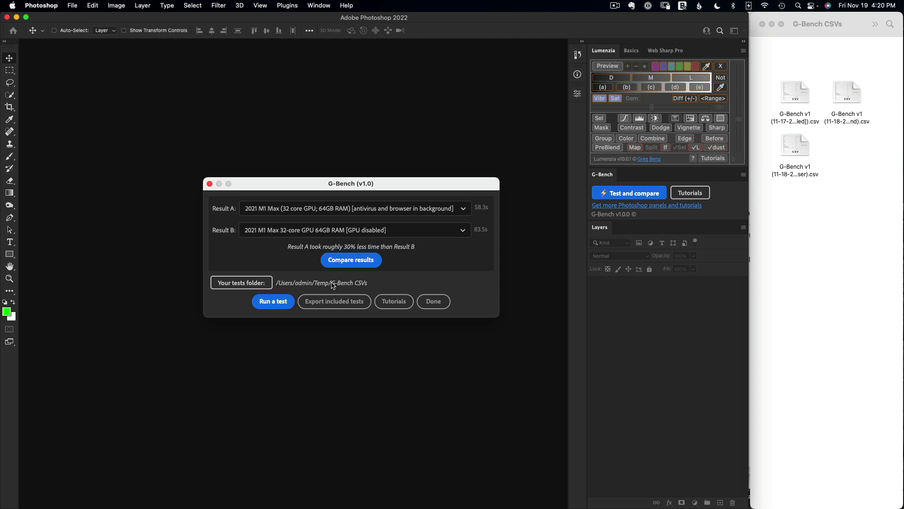
click(367, 209)
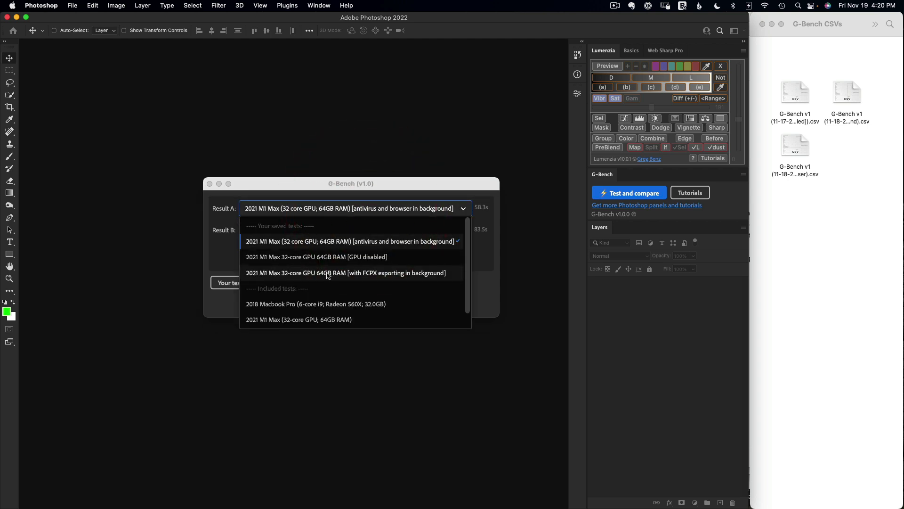
click(336, 211)
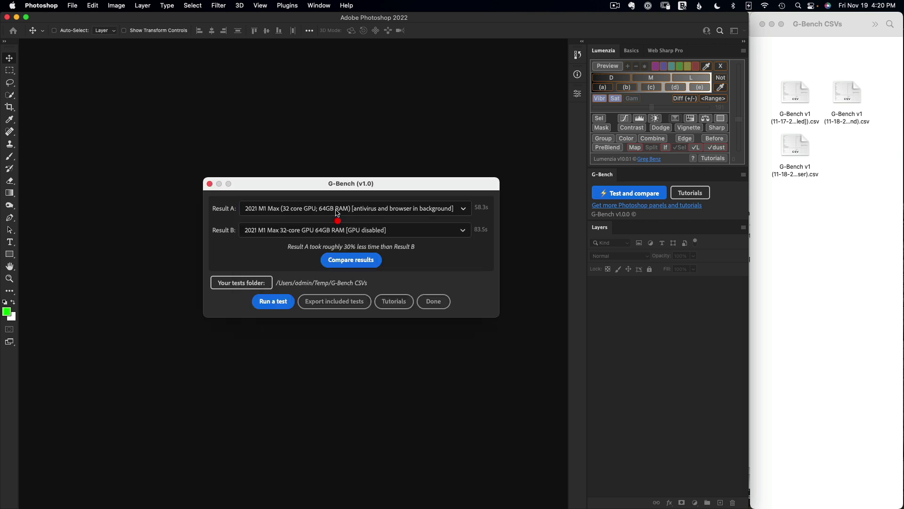
Run a G-Bench benchmark test and review its summary, configuration and detailed timings.
click(284, 302)
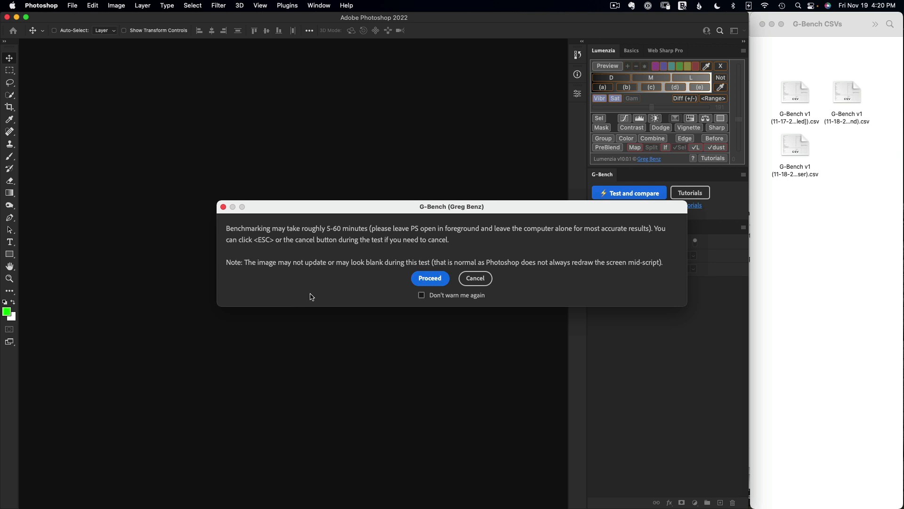
click(439, 282)
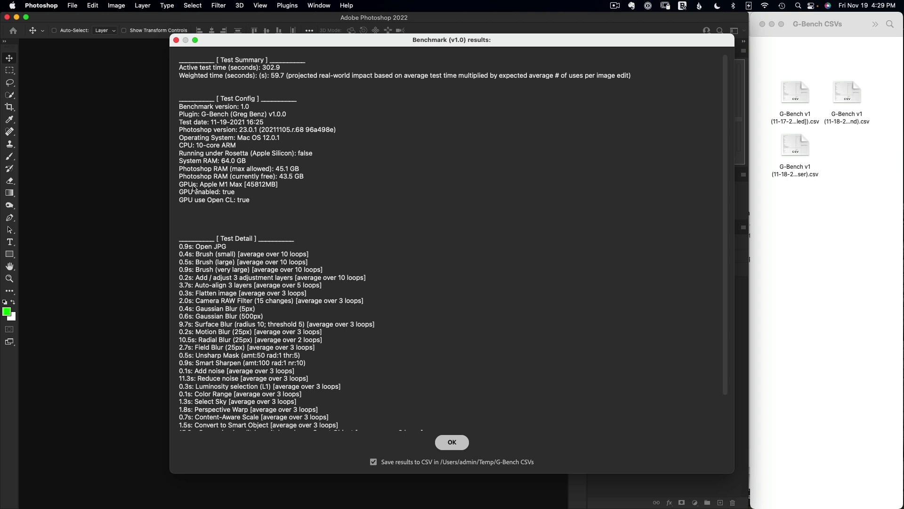
scroll(249, 268, down, 1)
scroll(249, 269, down, 3)
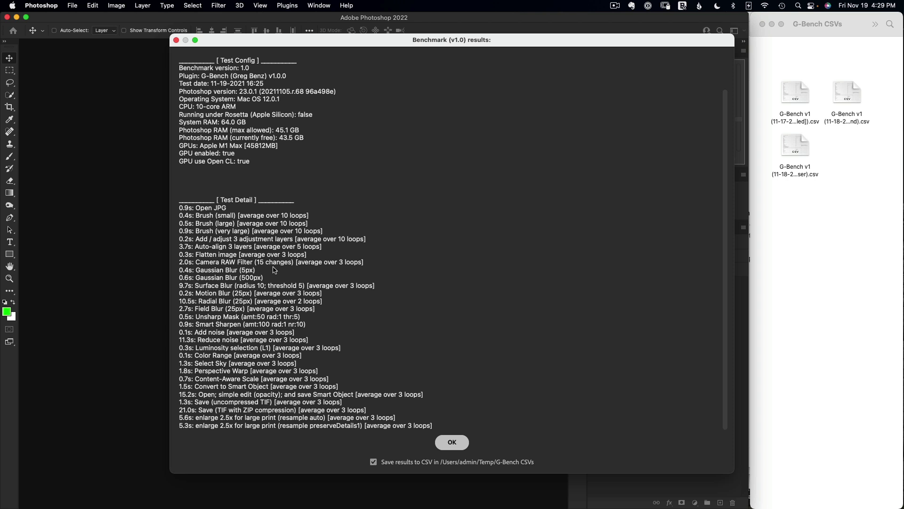
scroll(275, 270, up, 3)
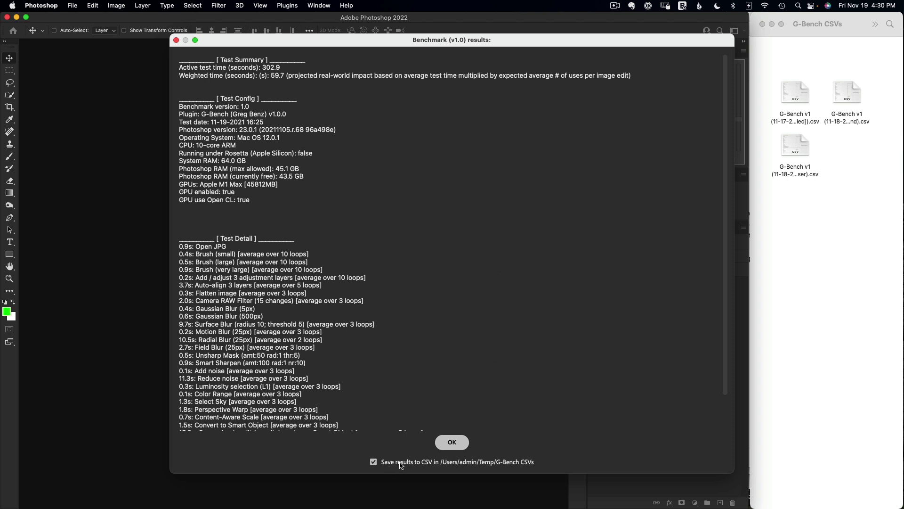
Save the benchmark results to CSV with the test title "screen recording active".
click(450, 443)
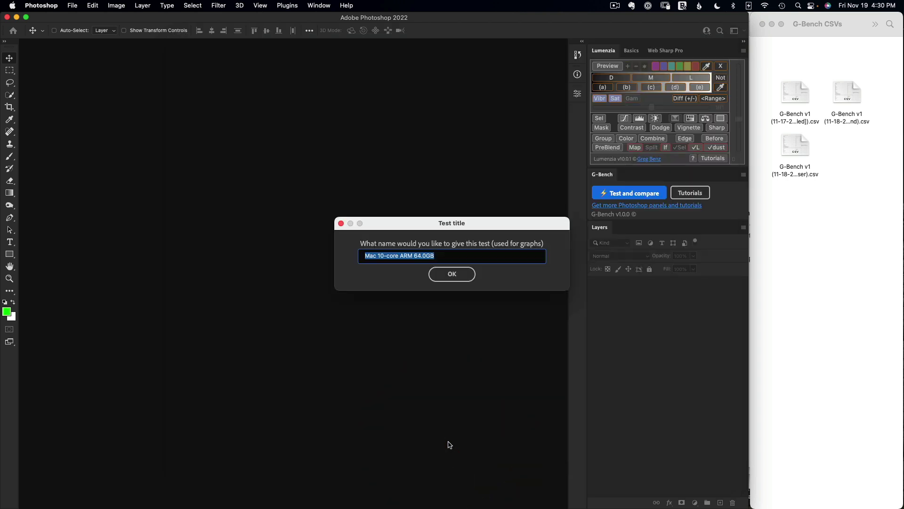
text(screen recording active)
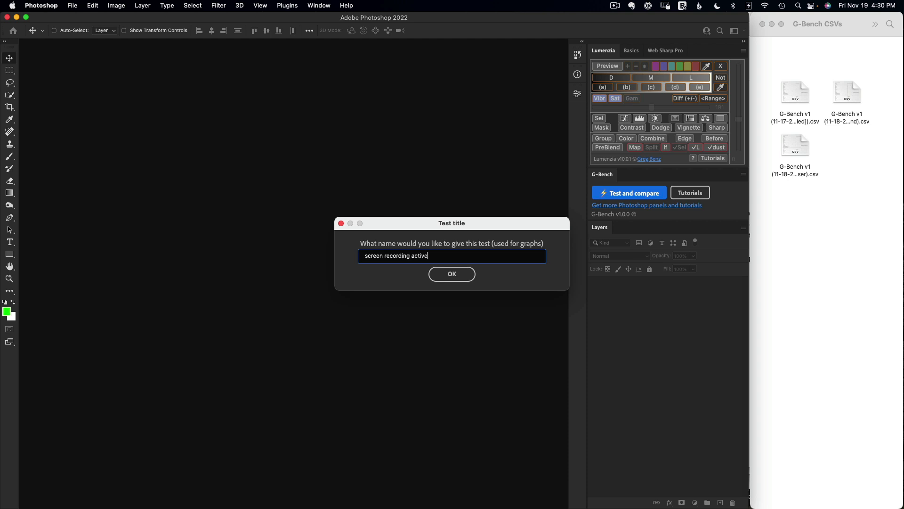
key(Return)
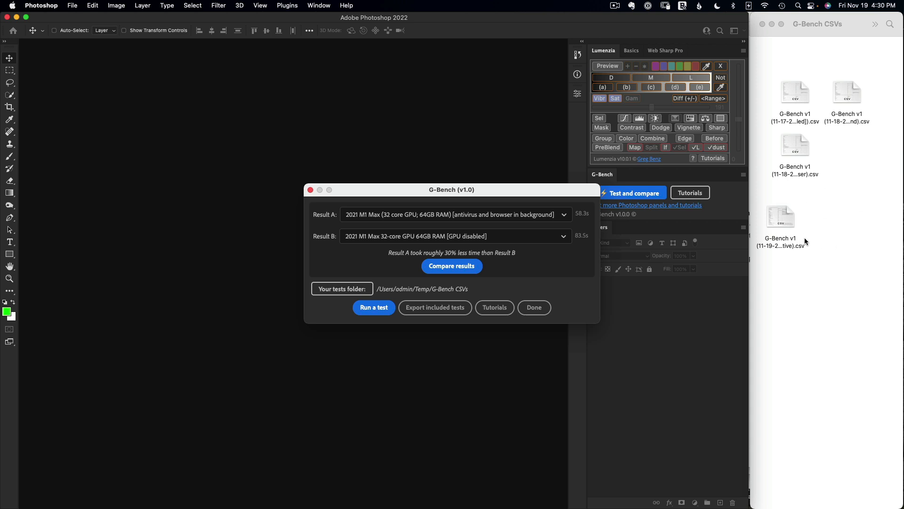
Set Result A to "screen recording active" and Result B to the included "2021 M1 Max (32-core GPU; 64GB RAM)" test.
click(475, 219)
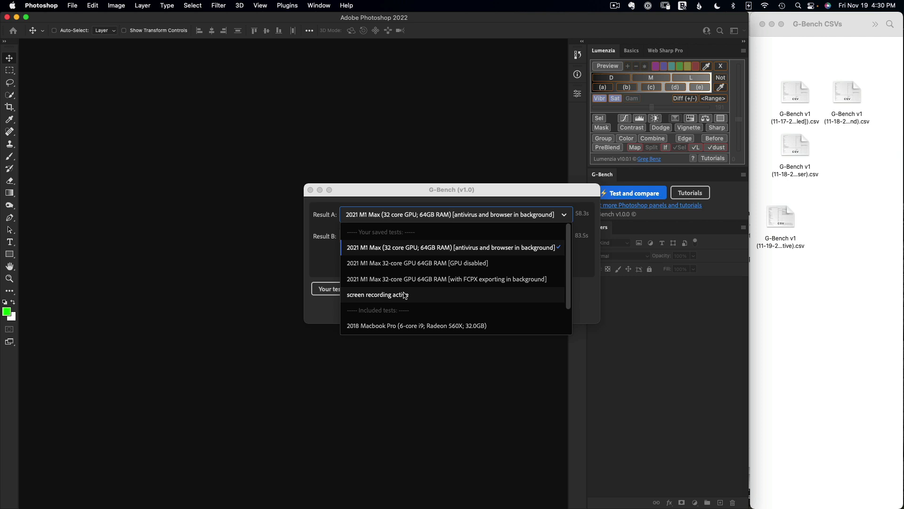
click(377, 296)
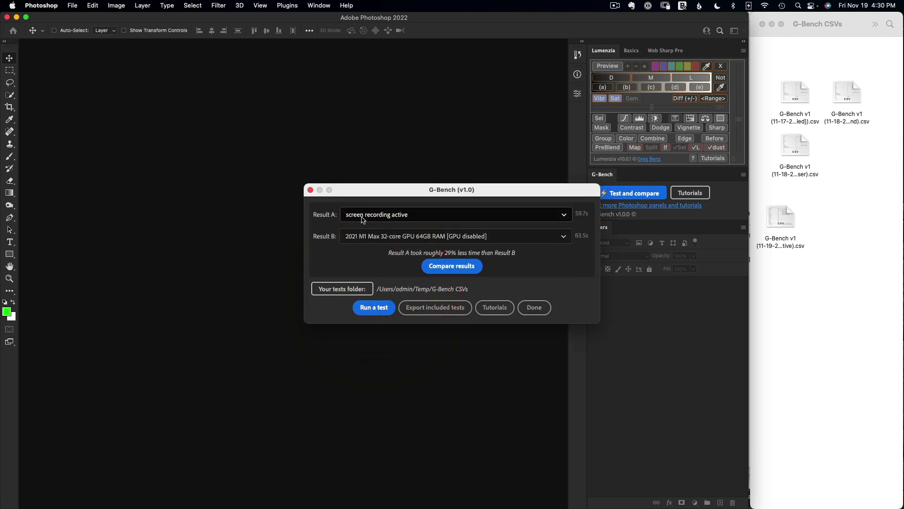
click(364, 236)
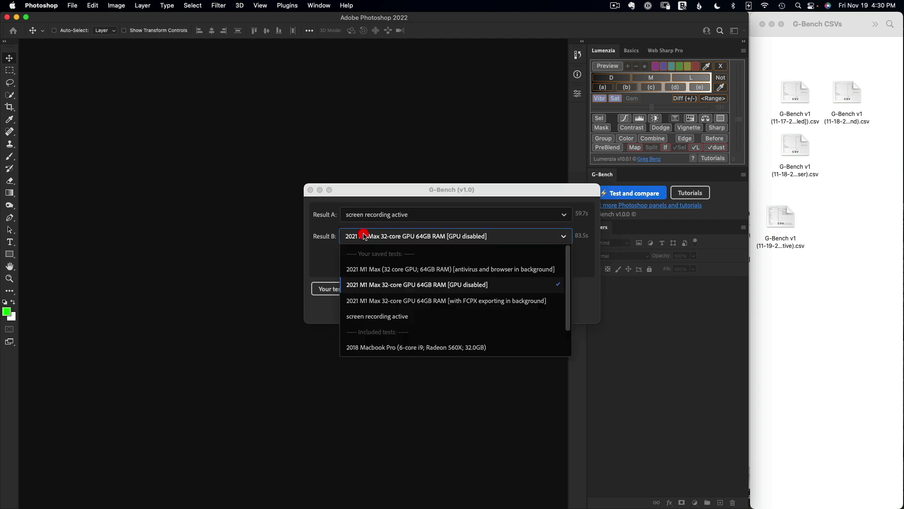
scroll(569, 295, down, 2)
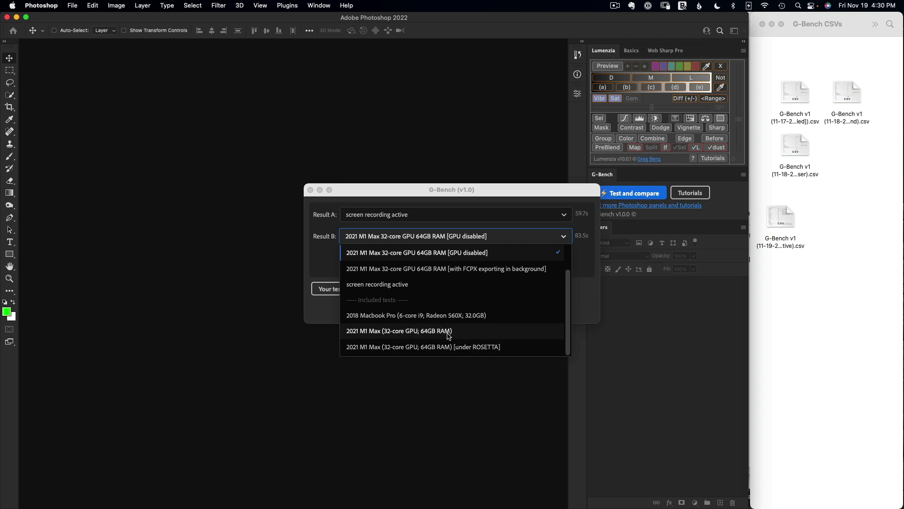
click(432, 332)
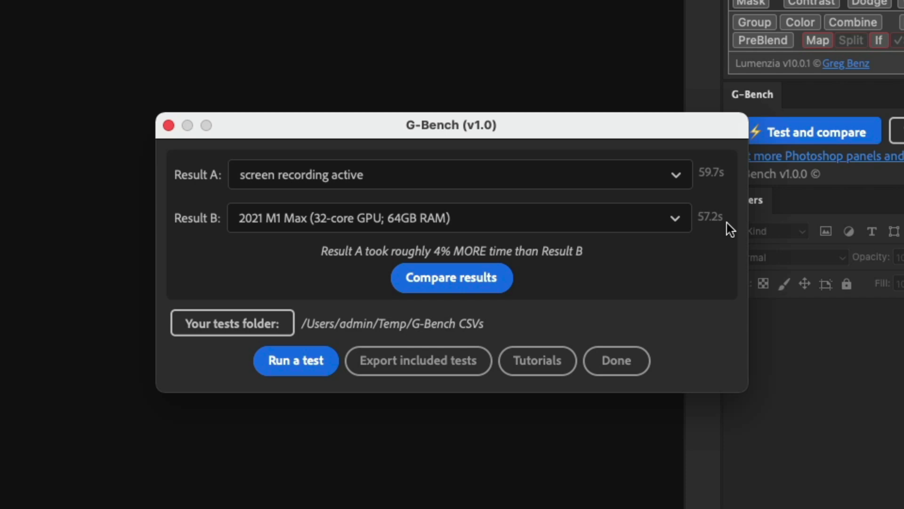
Compare Result B with the "2021 M1 Max (32-core GPU; 64GB RAM) [under ROSETTA]" test and the 2018 Macbook Pro test as Result A.
click(638, 177)
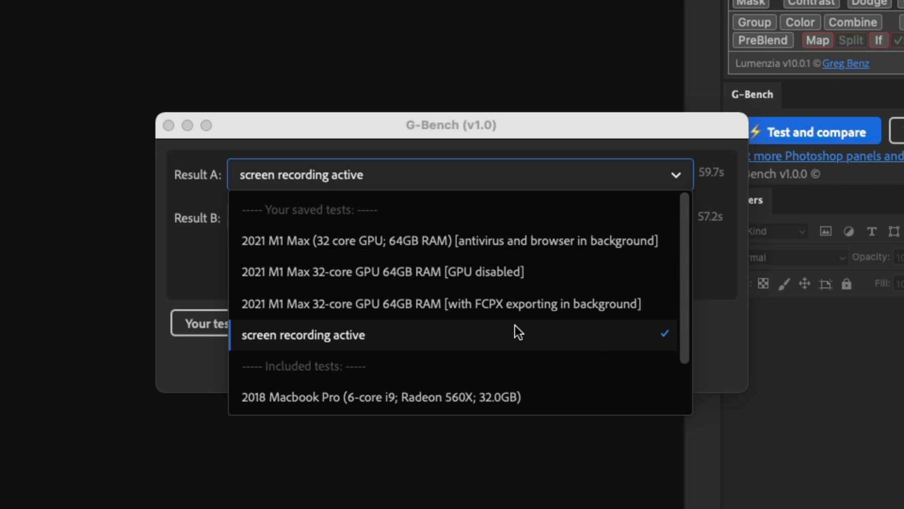
scroll(515, 326, down, 2)
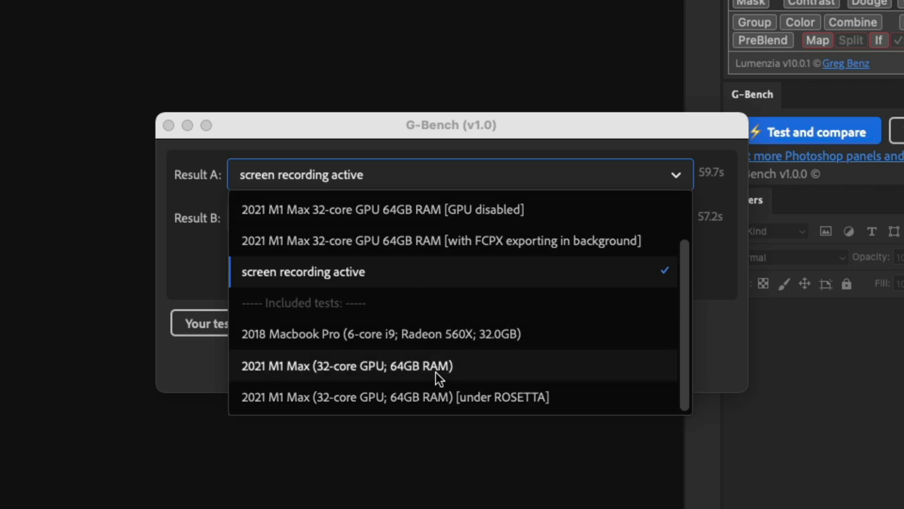
click(423, 400)
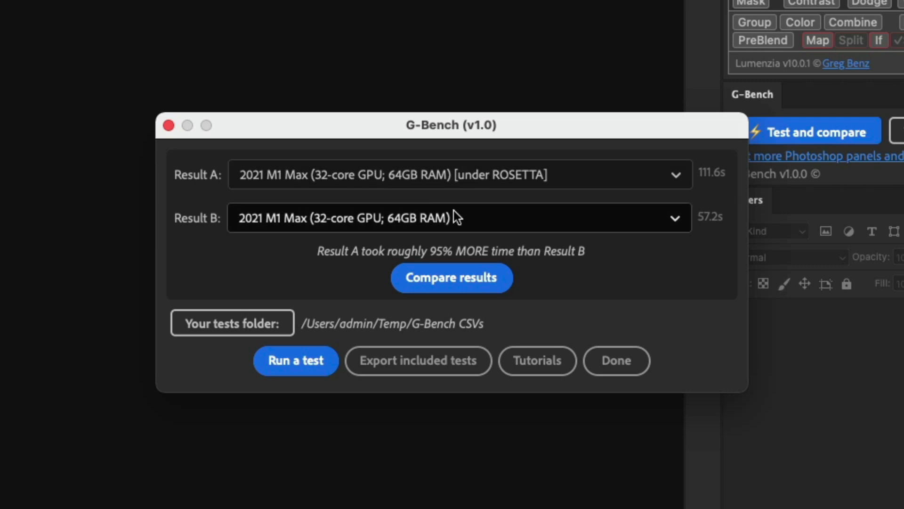
click(451, 175)
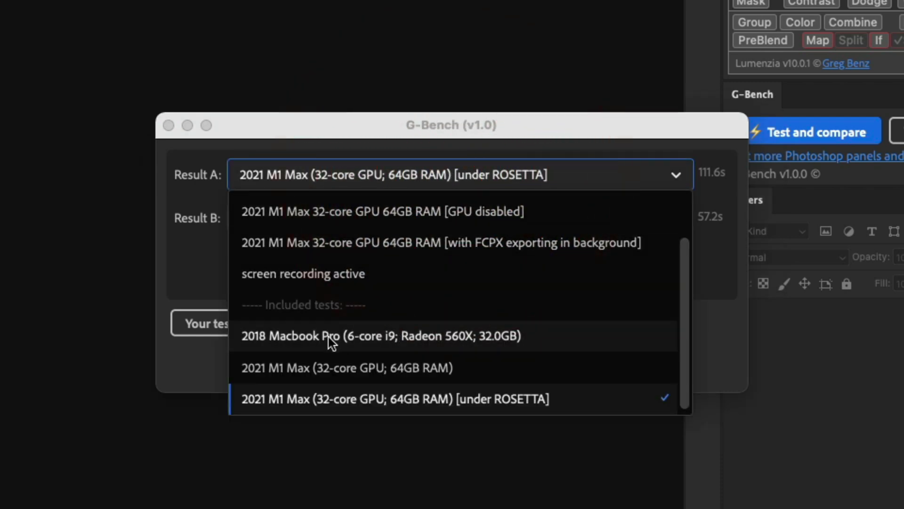
click(375, 337)
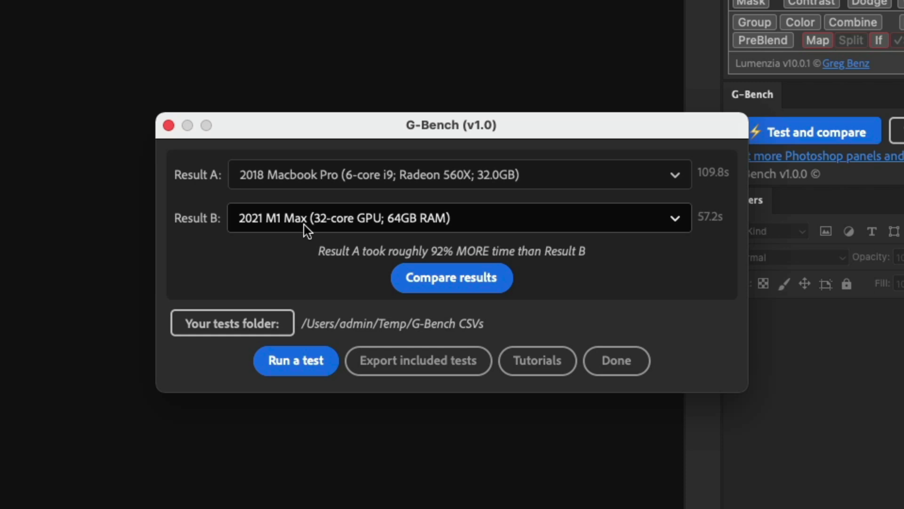
Compare Result B with the saved "GPU disabled" test and the "antivirus and browser in background" test as Result A.
click(301, 178)
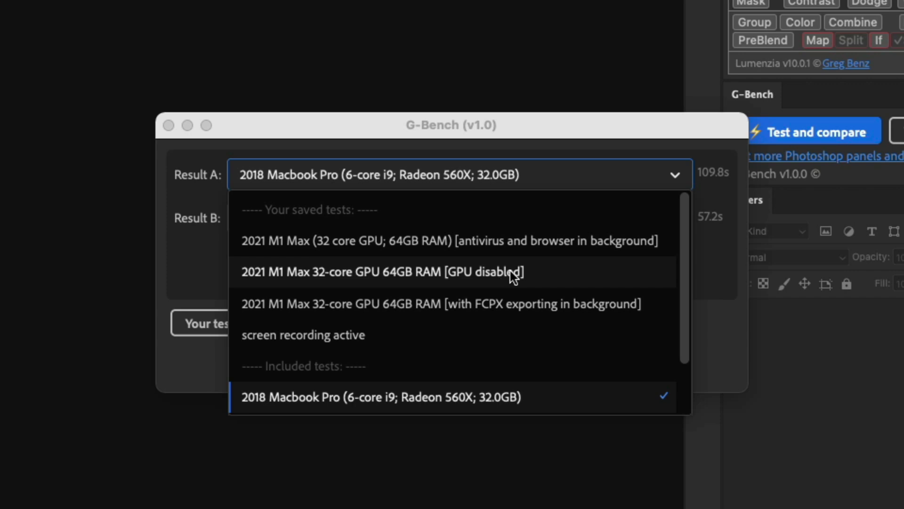
click(499, 271)
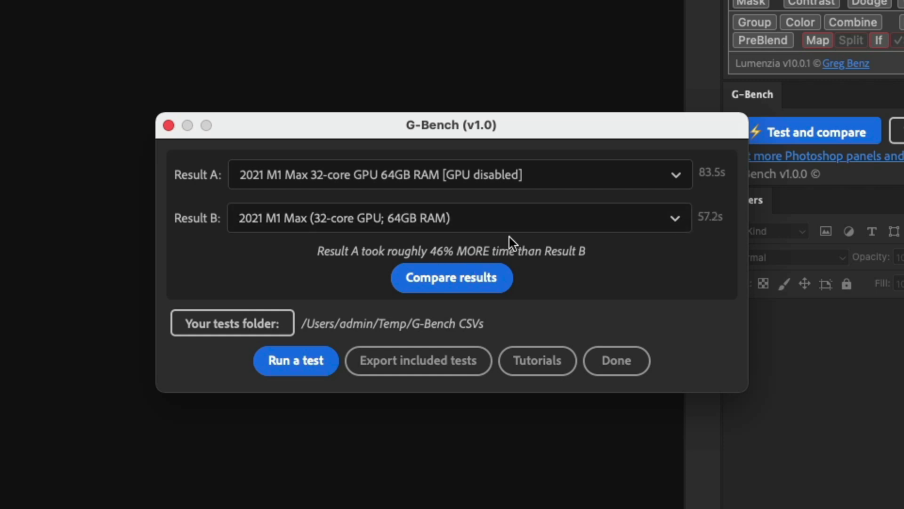
click(456, 174)
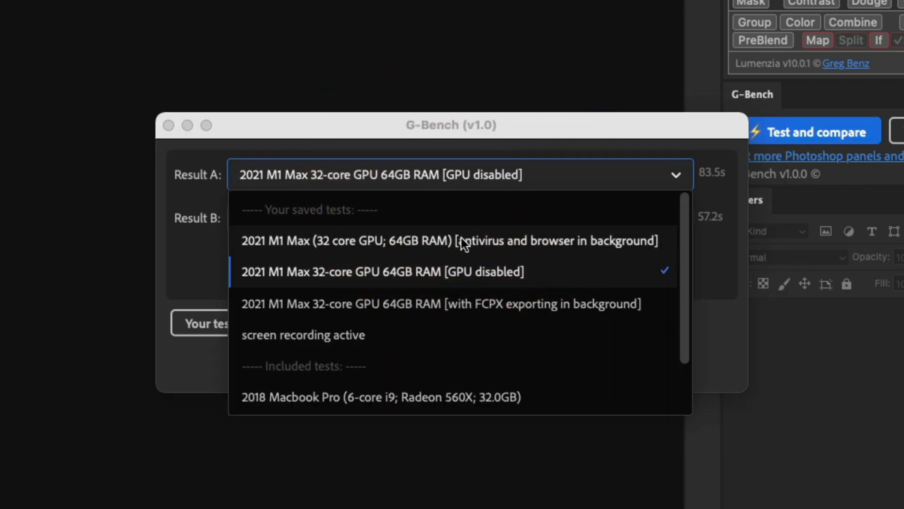
click(549, 241)
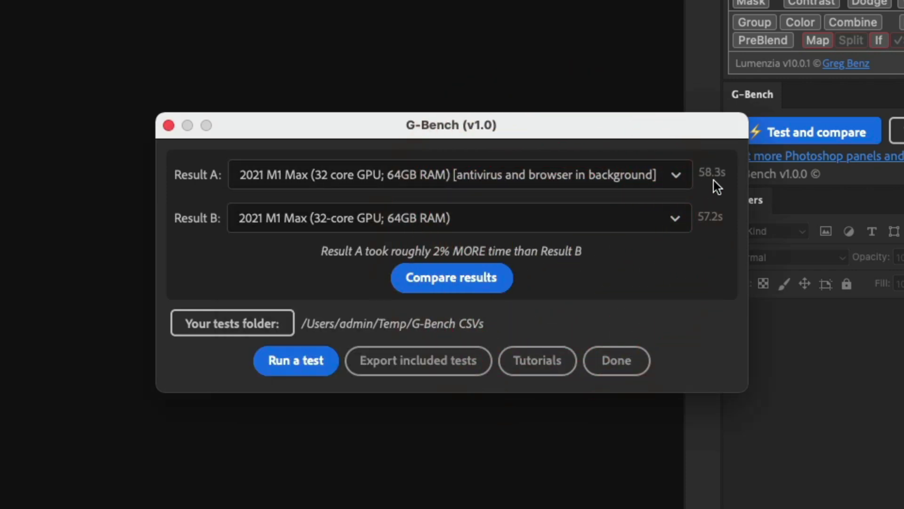
Set Result A to "2021 M1 Max 32-core GPU 64GB RAM [with FCPX exporting in background]" to compare it with Result B.
click(595, 184)
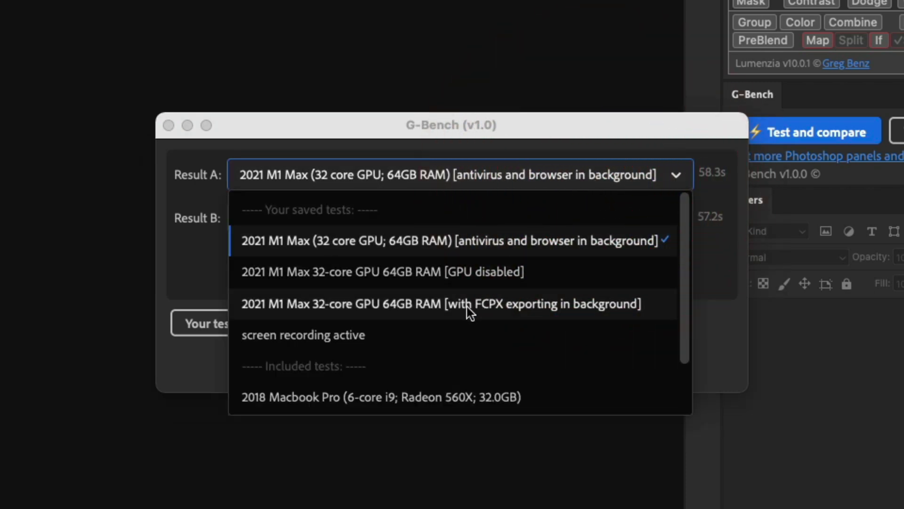
click(505, 309)
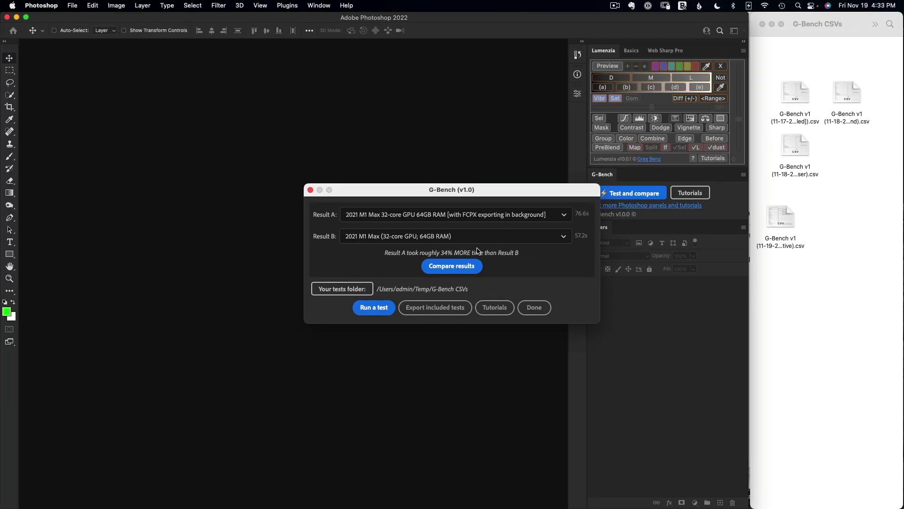
Set Result A to the included "2018 Macbook Pro (6-core i9; Radeon 560X; 32.0GB)" test to compare it with Result B.
click(465, 216)
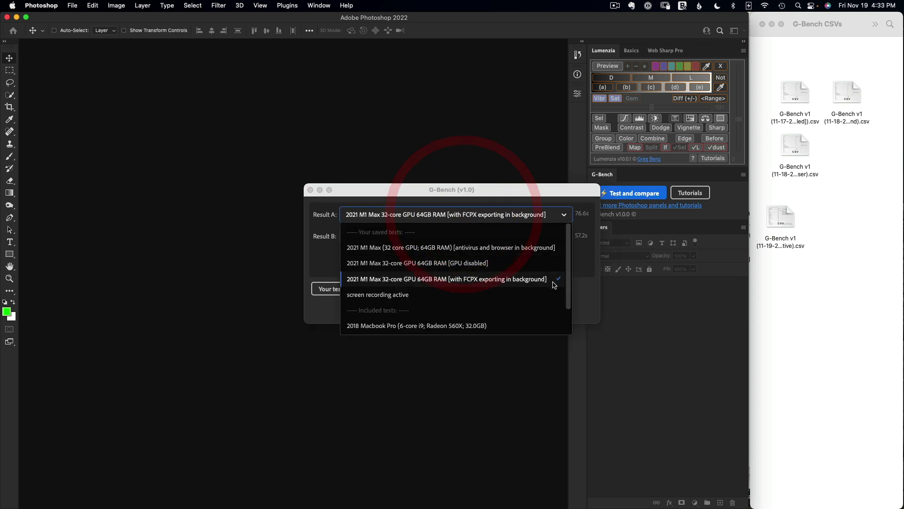
drag(568, 285, 567, 306)
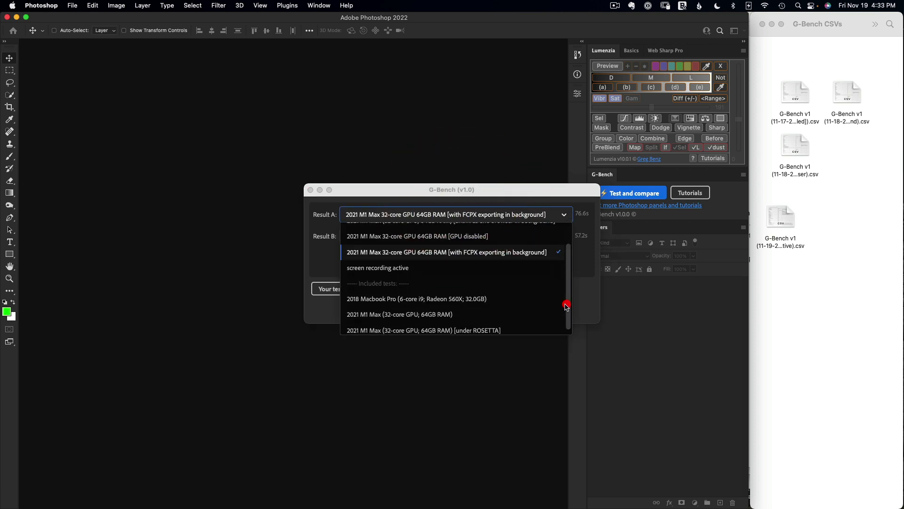
click(424, 299)
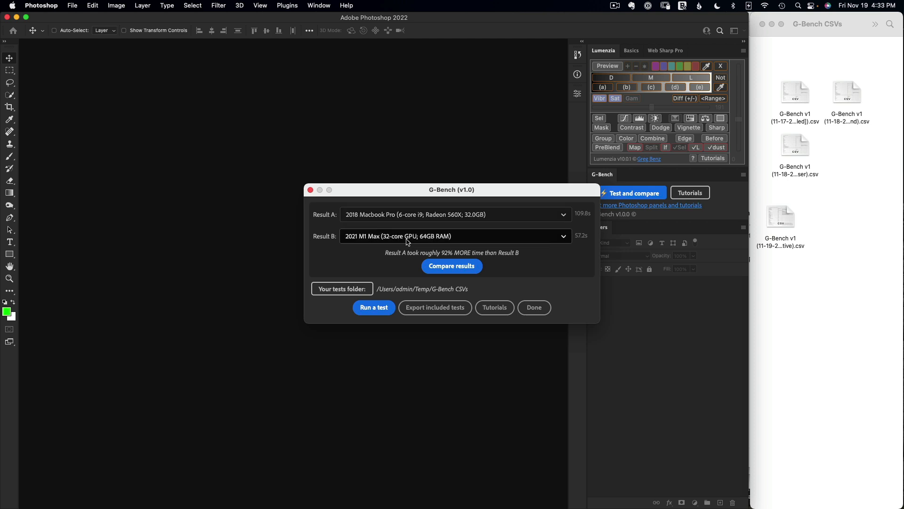
Generate a comparison chart with "2021 M1 Max (32-core GPU; 64GB RAM)" as Result A and "2018 Macbook Pro (6-core i9; Radeon 560X; 32.0GB)" as Result B.
click(384, 216)
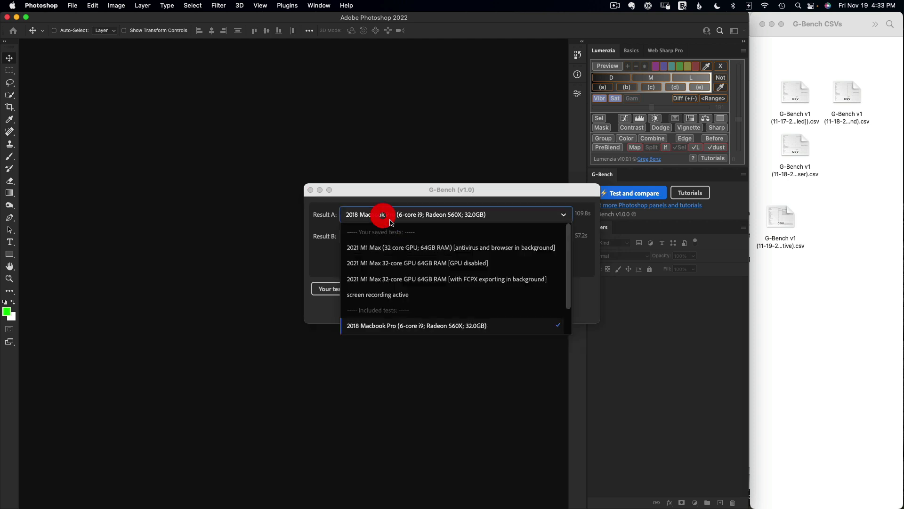
drag(568, 279, 568, 303)
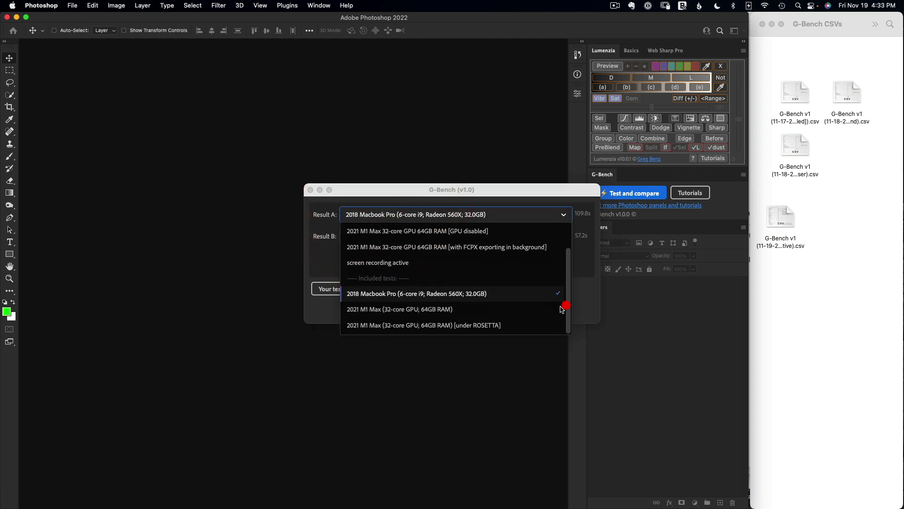
click(450, 307)
click(418, 236)
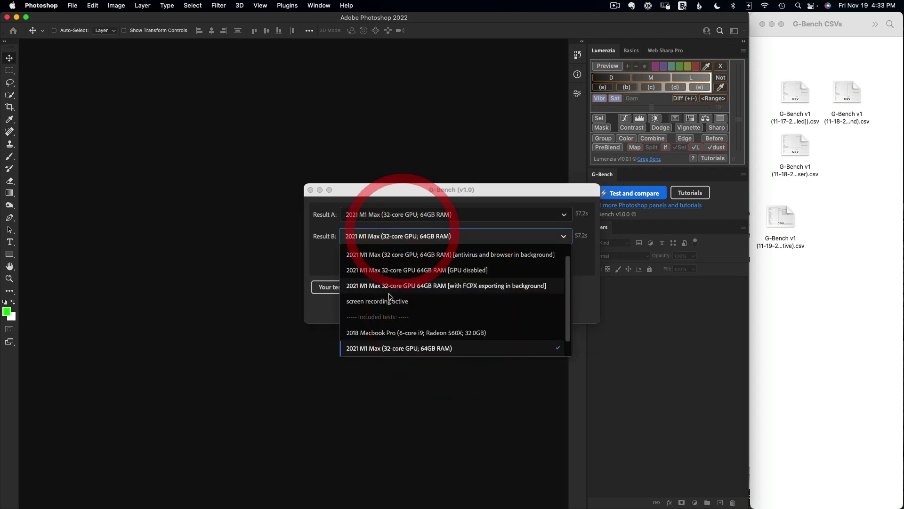
scroll(414, 283, down, 2)
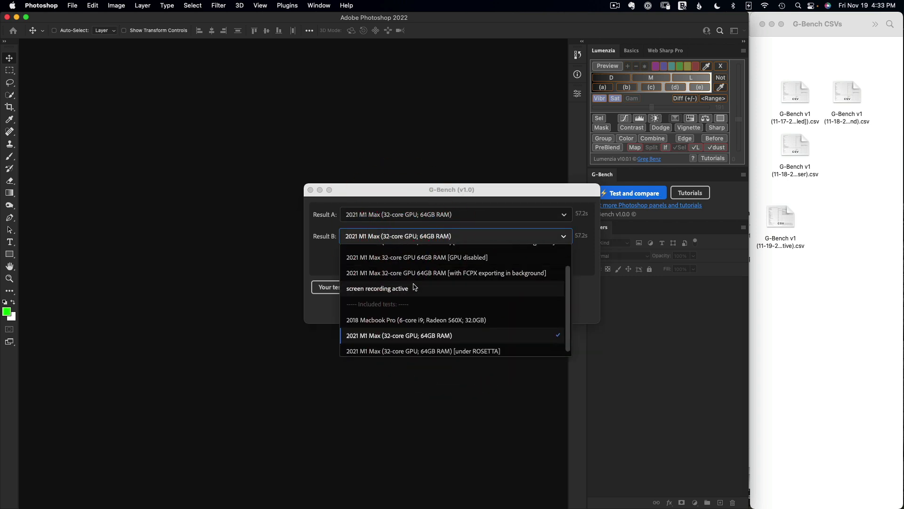
click(417, 320)
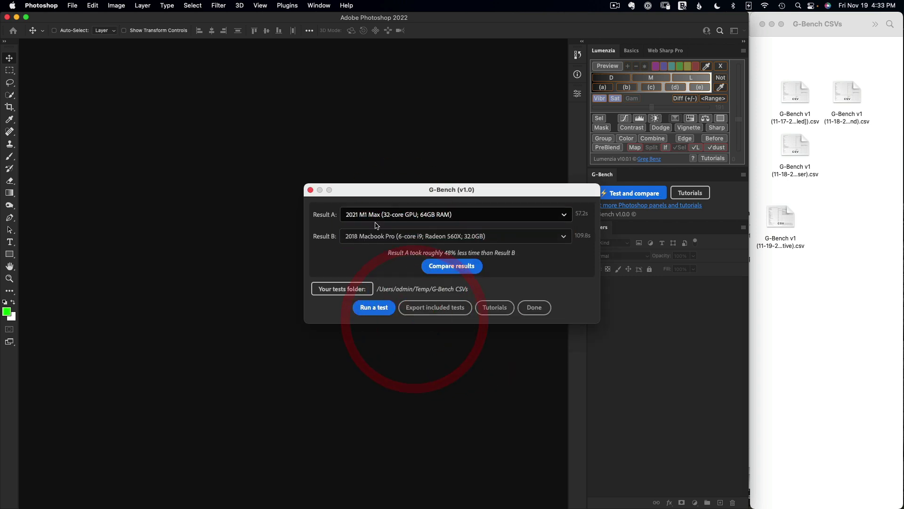
click(451, 267)
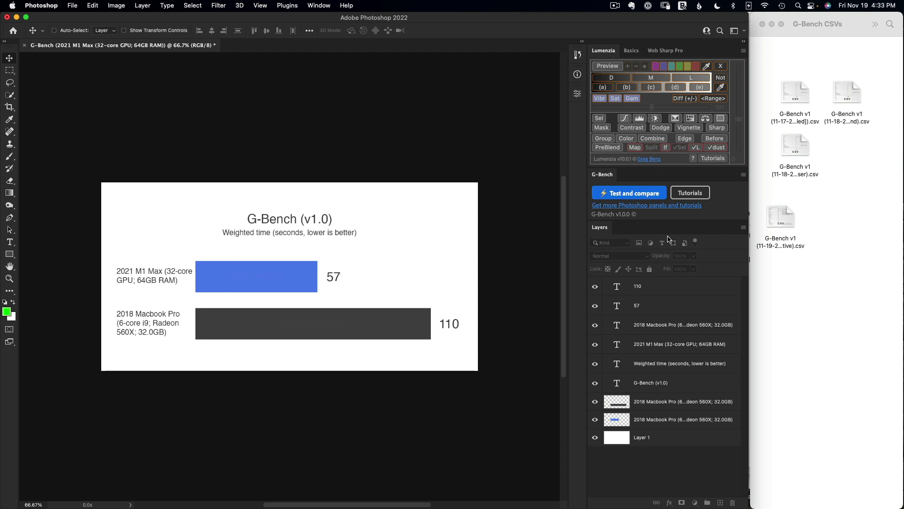
Reopen the G-Bench comparison dialog, export the included tests to the tests folder, and close the dialog.
click(628, 194)
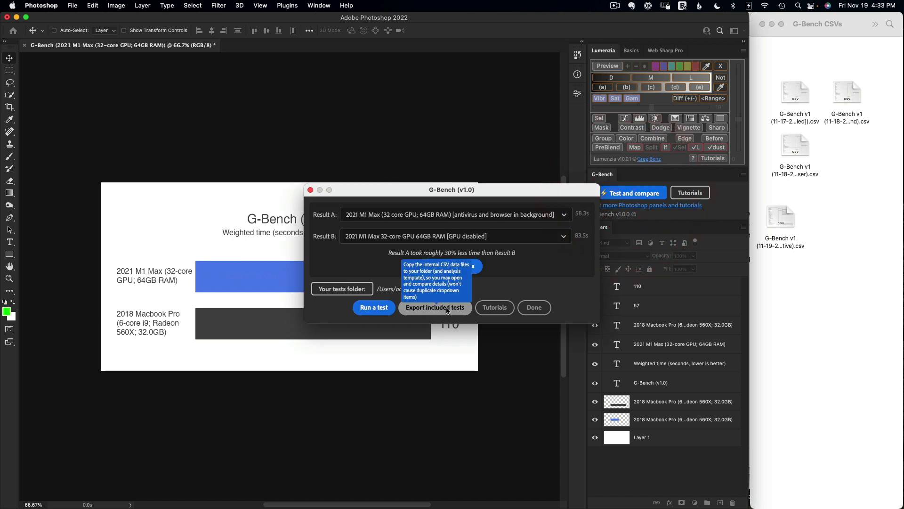
click(459, 237)
scroll(447, 311, down, 2)
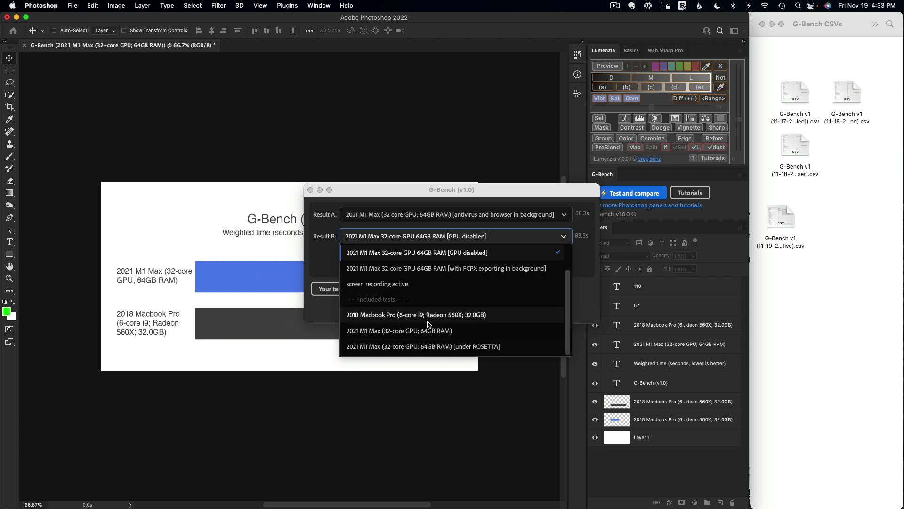
click(562, 236)
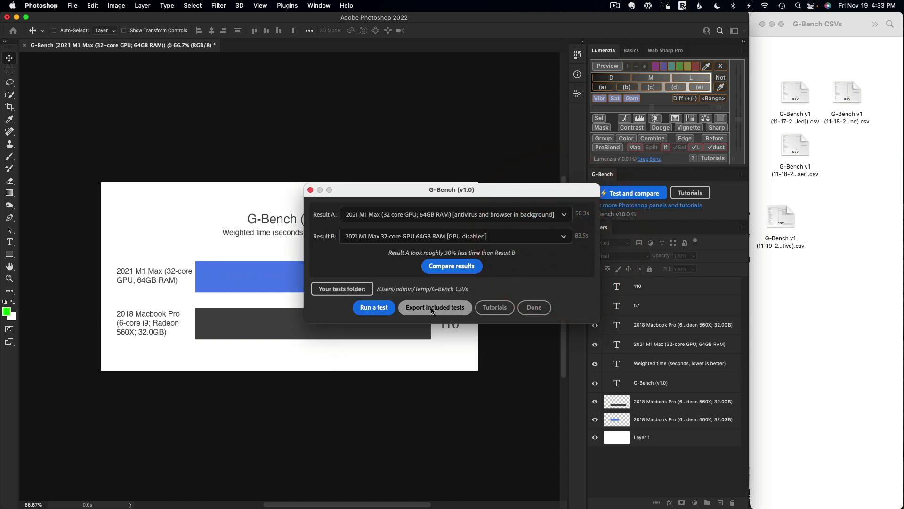
click(432, 309)
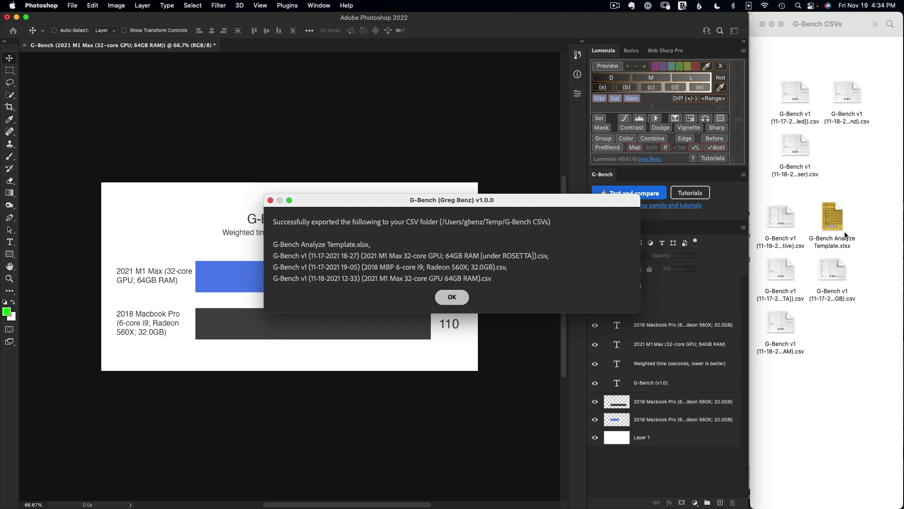
click(452, 297)
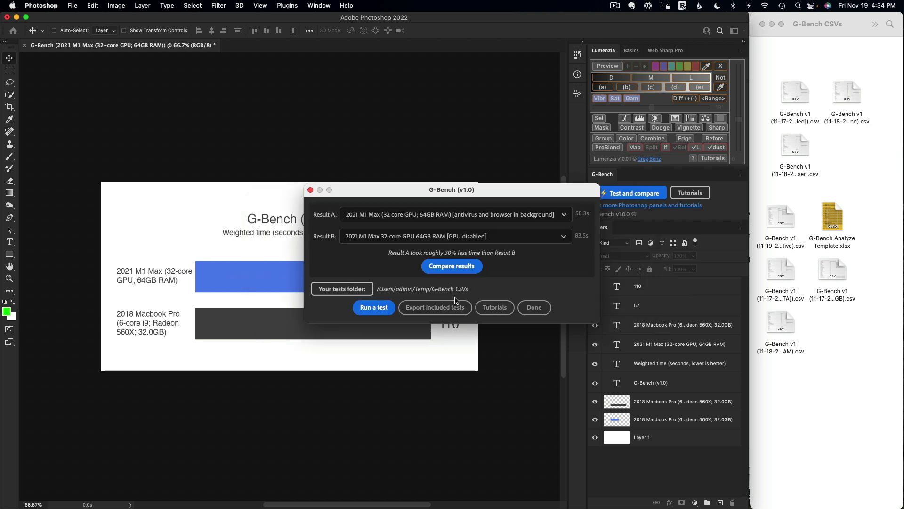
click(529, 307)
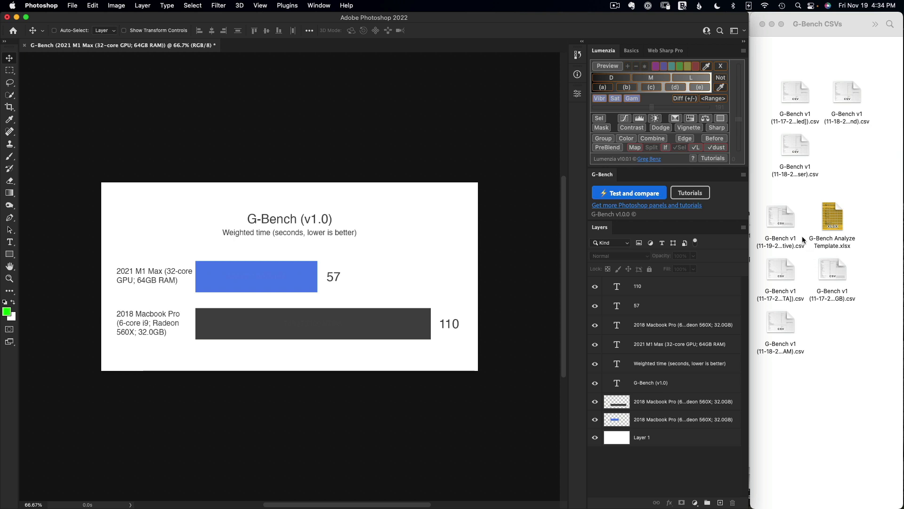
Check the full name of the "screen recording active" CSV file in the G-Bench CSVs folder and open it in Excel.
click(785, 218)
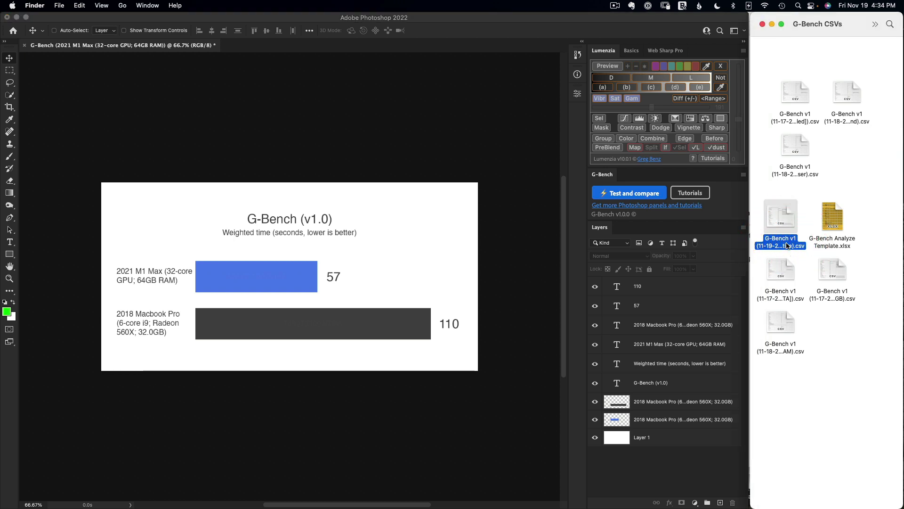
click(788, 245)
scroll(777, 246, down, 2)
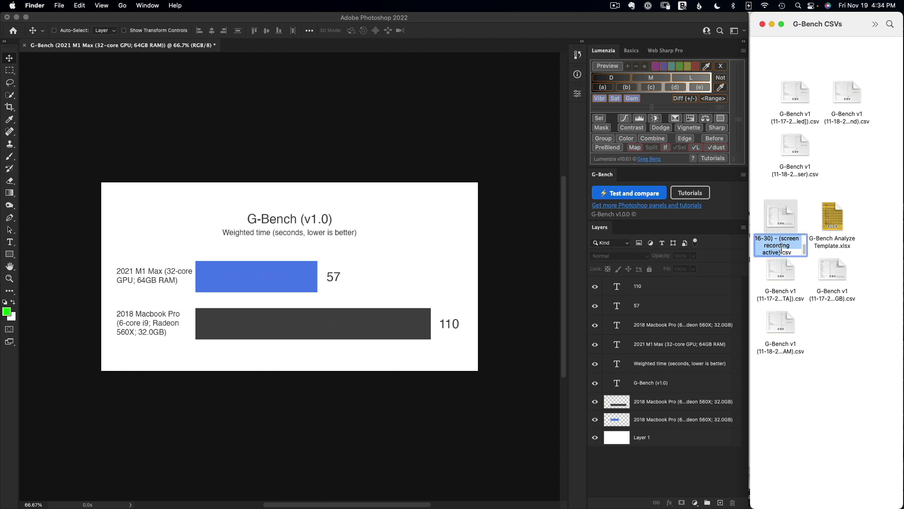
click(807, 282)
double_click(779, 216)
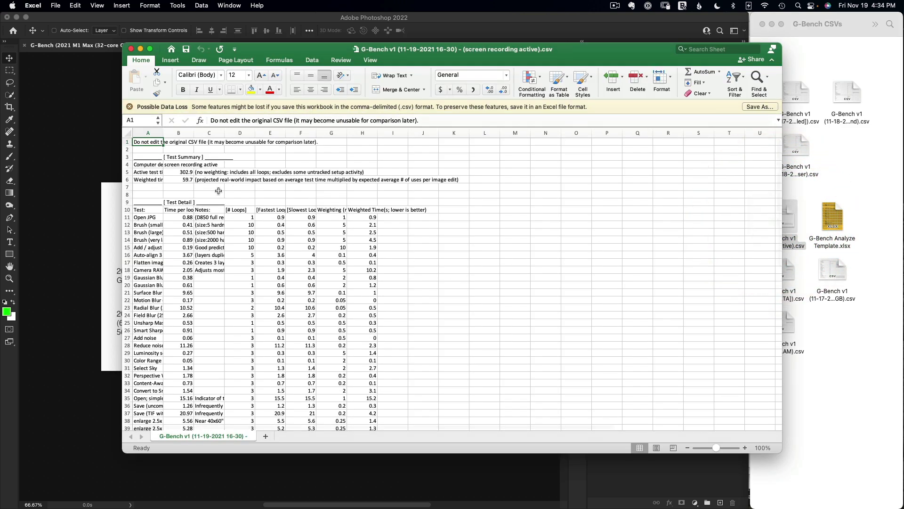
Move the CSV workbook window clear of the folder's template file and widen column A to fit the test names.
click(173, 167)
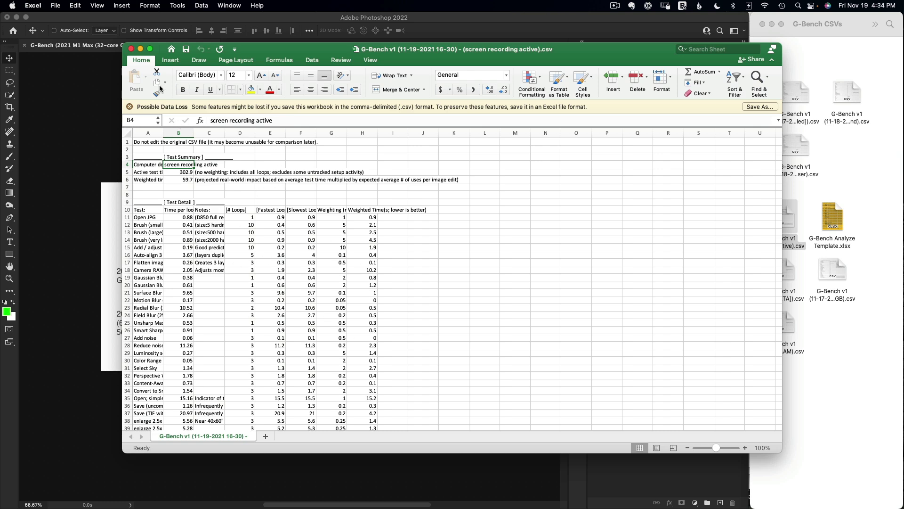
click(150, 49)
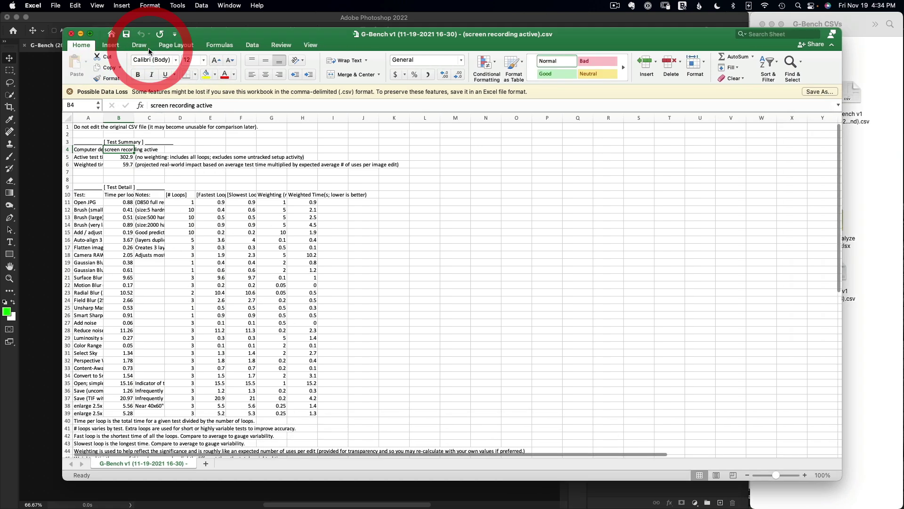
drag(901, 229, 795, 244)
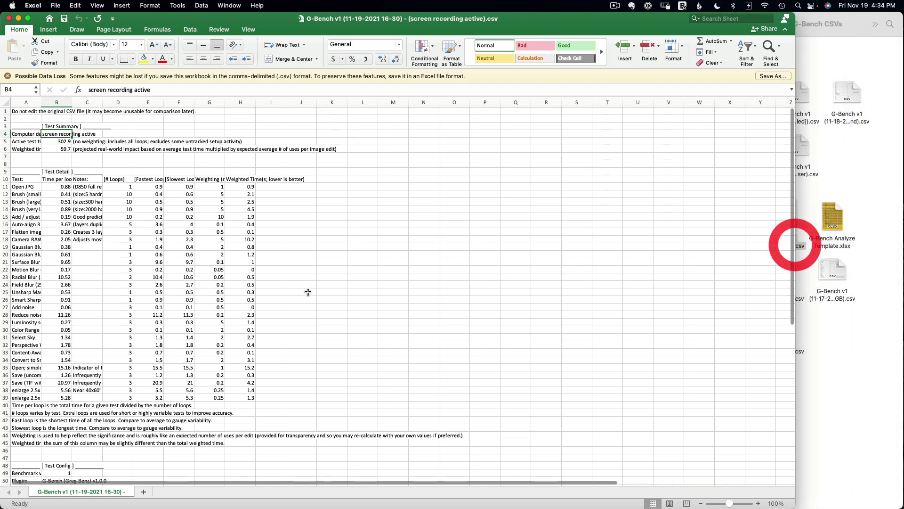
drag(41, 103, 124, 103)
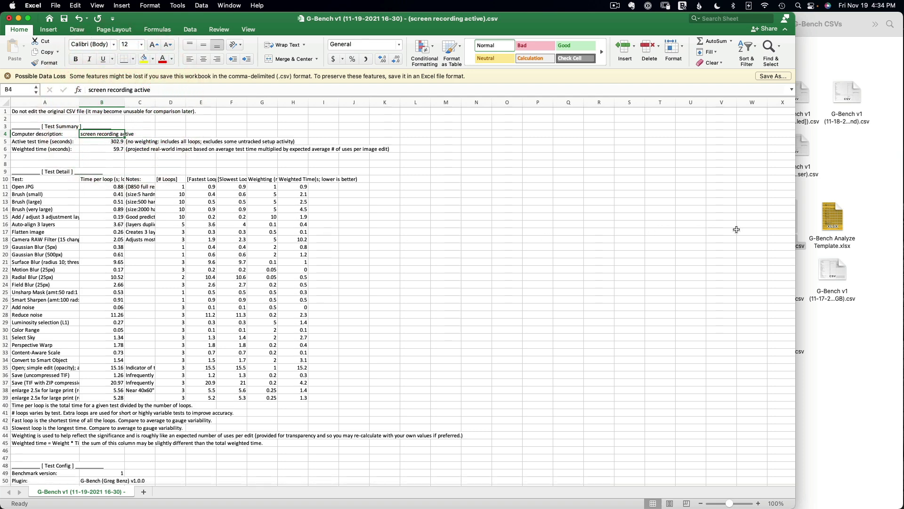
Open G-Bench Analyze Template.xlsx from the folder, view its Analysis sheet, and return to the "Paste CSV data here" sheet.
double_click(831, 218)
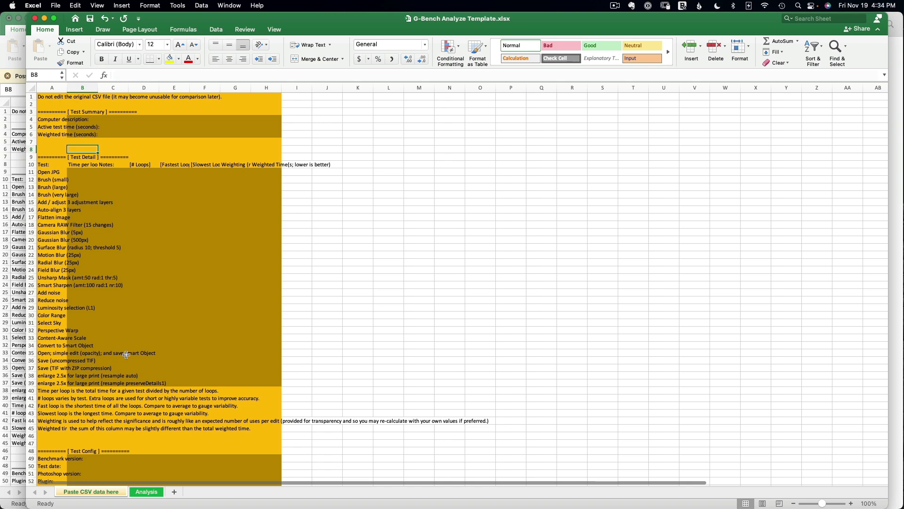
click(150, 493)
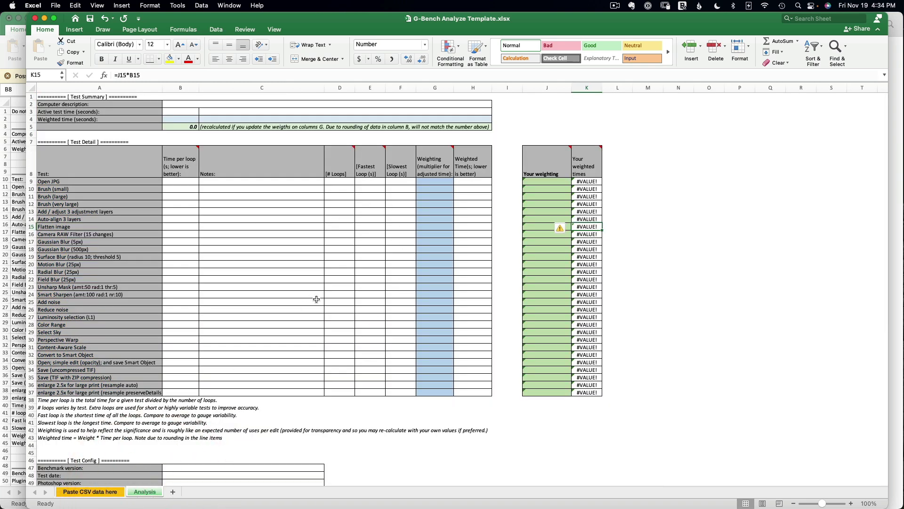
click(103, 492)
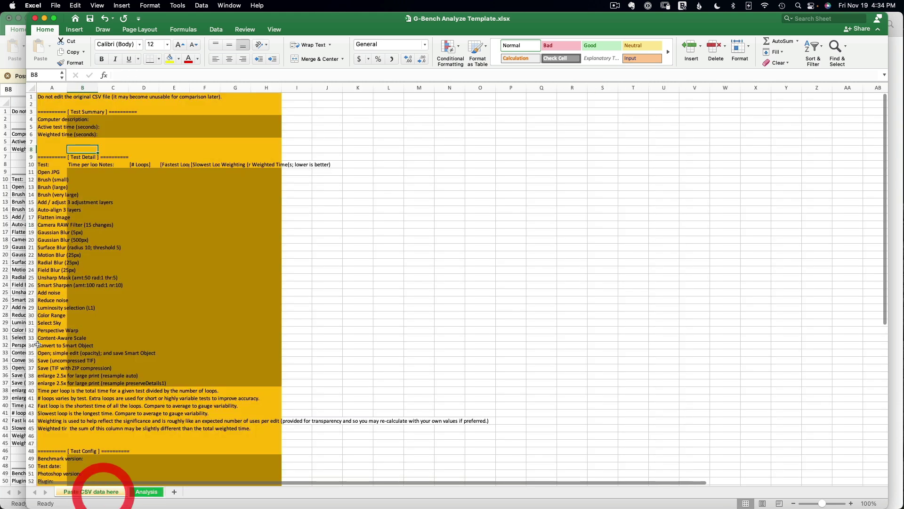
Copy the entire "screen recording active" CSV sheet and paste it as values at A1 of the template's "Paste CSV data here" sheet.
click(22, 296)
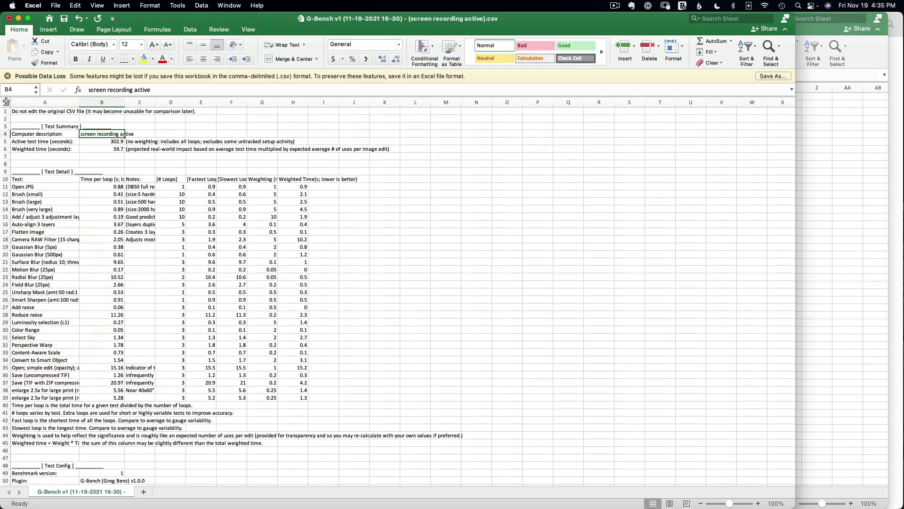
click(5, 101)
key(super+c)
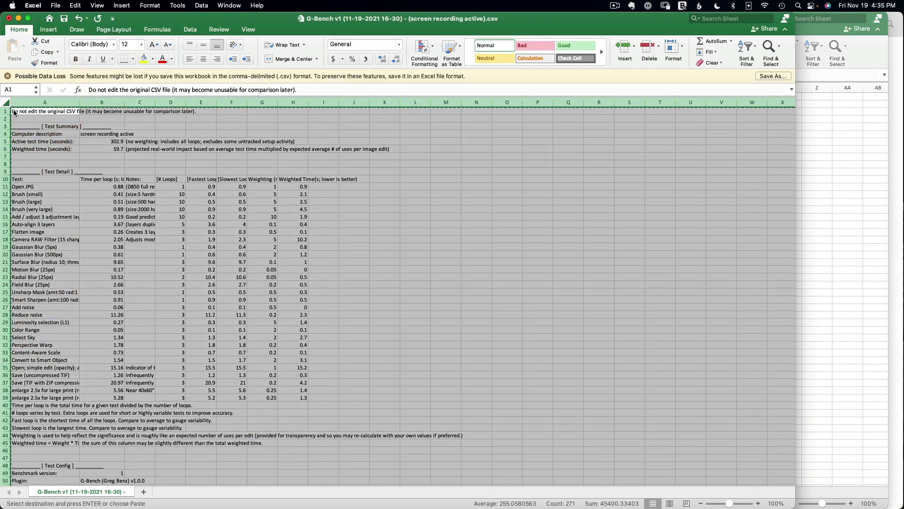
key(super+grave)
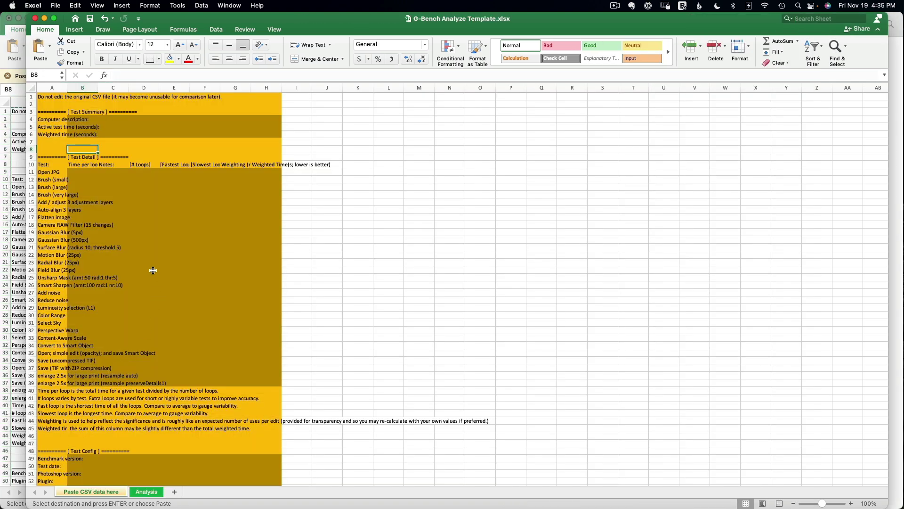
click(47, 97)
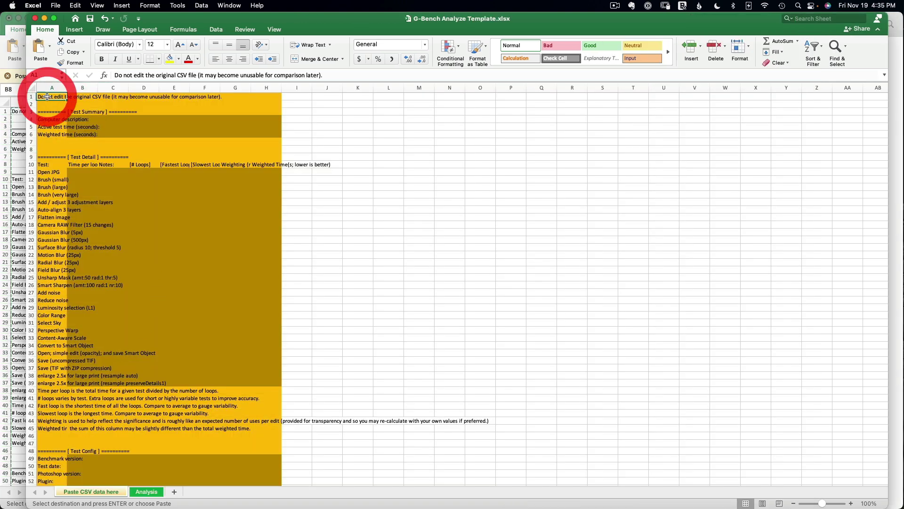
click(49, 45)
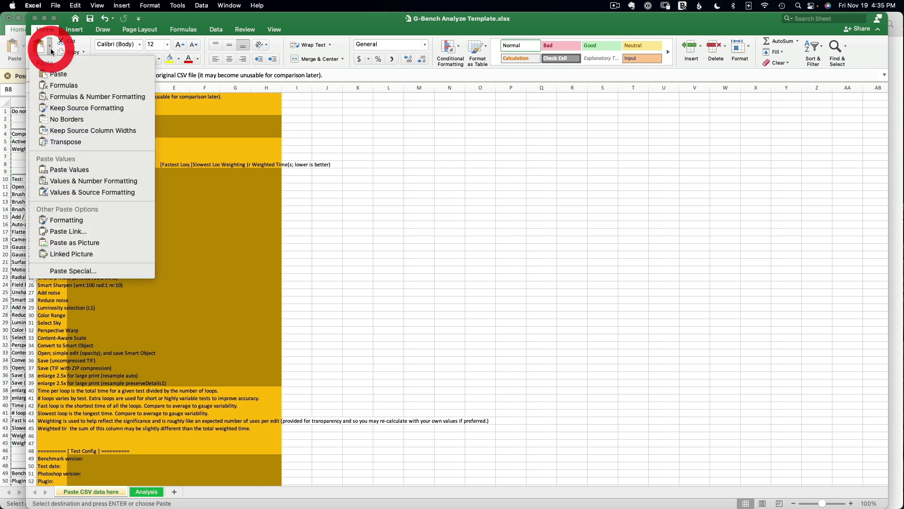
click(58, 170)
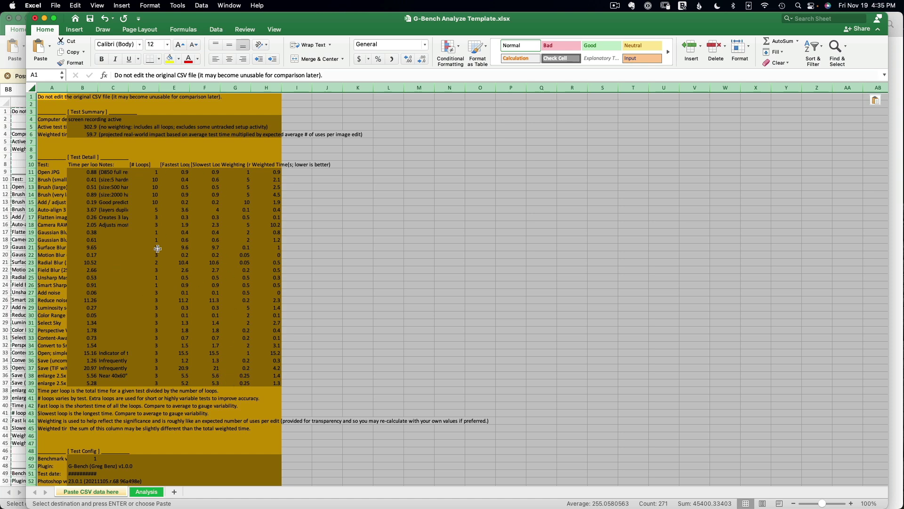
Show the template's Analysis sheet and examine the weighted time and the list of individual tests.
click(145, 491)
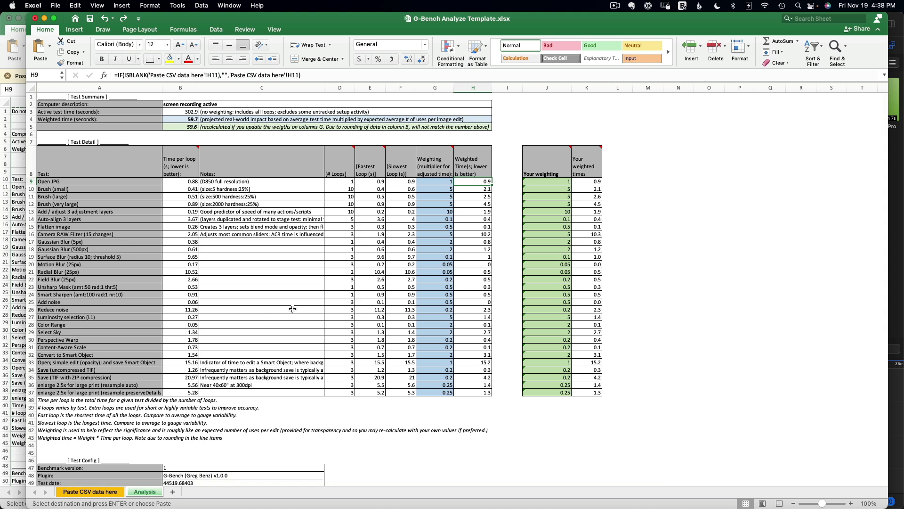
click(180, 119)
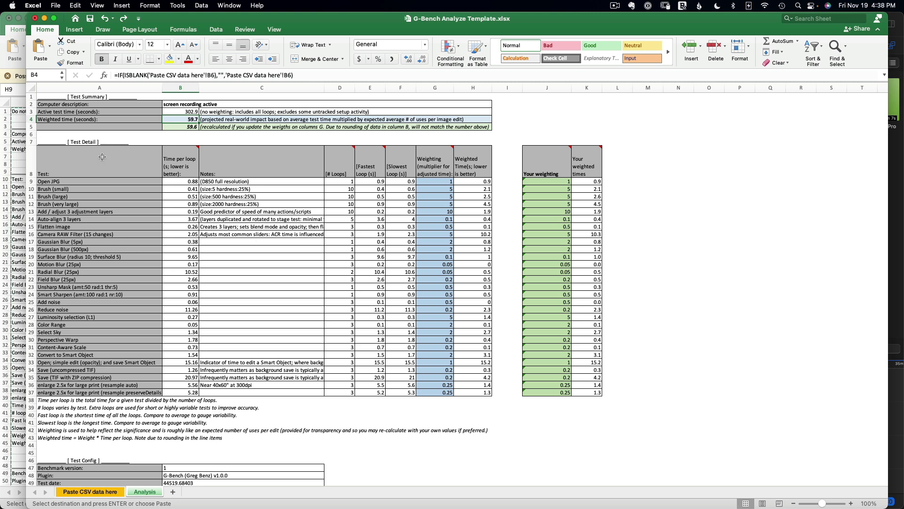
drag(83, 182, 94, 354)
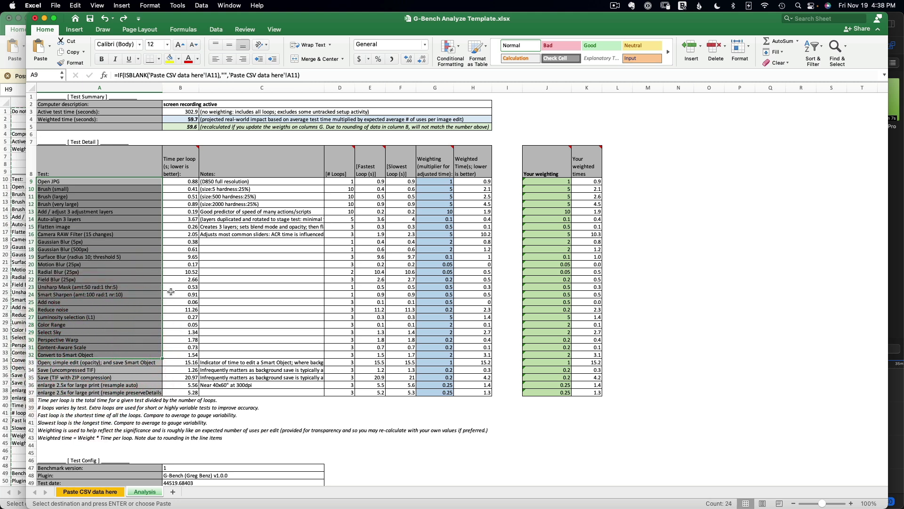
click(122, 256)
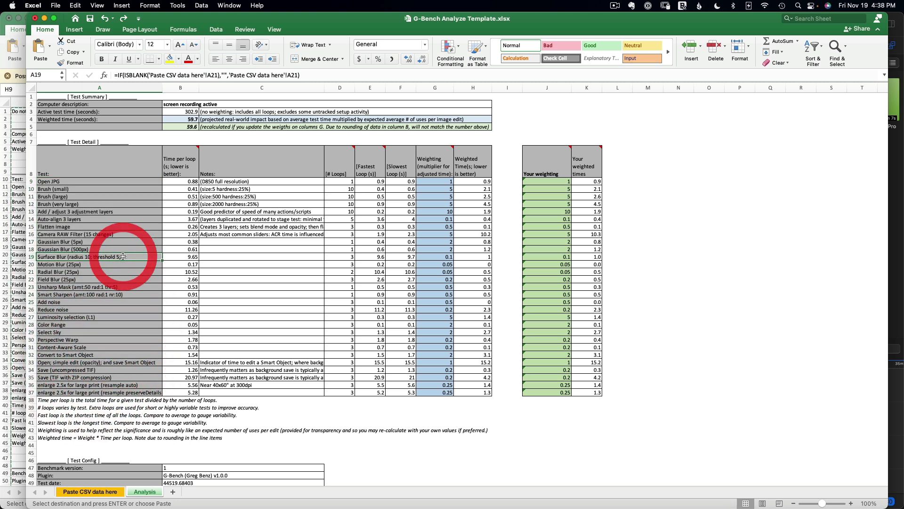
Examine the Surface Blur test's time per loop, loop count and fastest and slowest loops, and compare these timing columns across all tests.
click(174, 257)
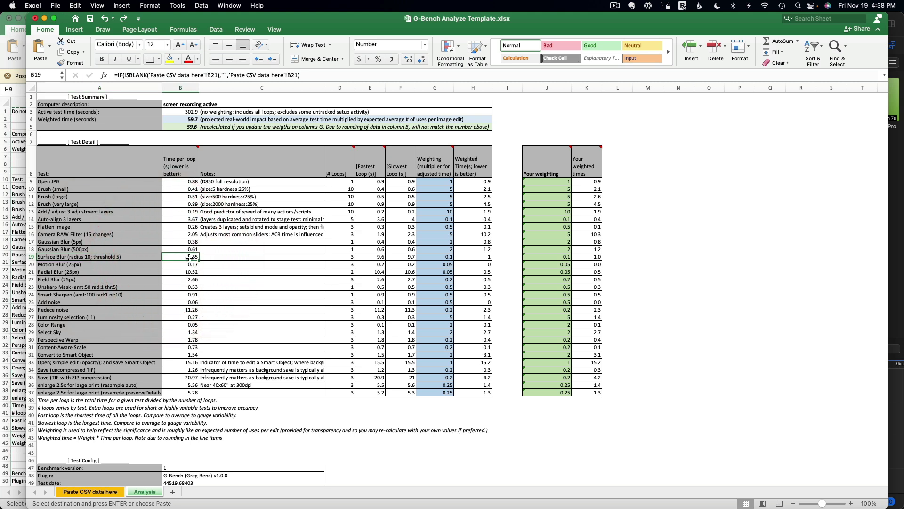
click(334, 255)
click(191, 256)
drag(371, 257, 402, 256)
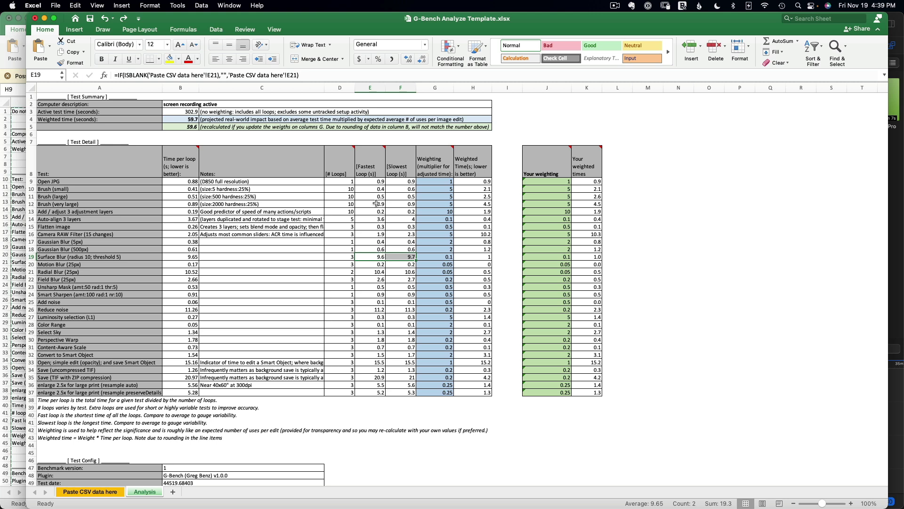
drag(372, 182, 399, 384)
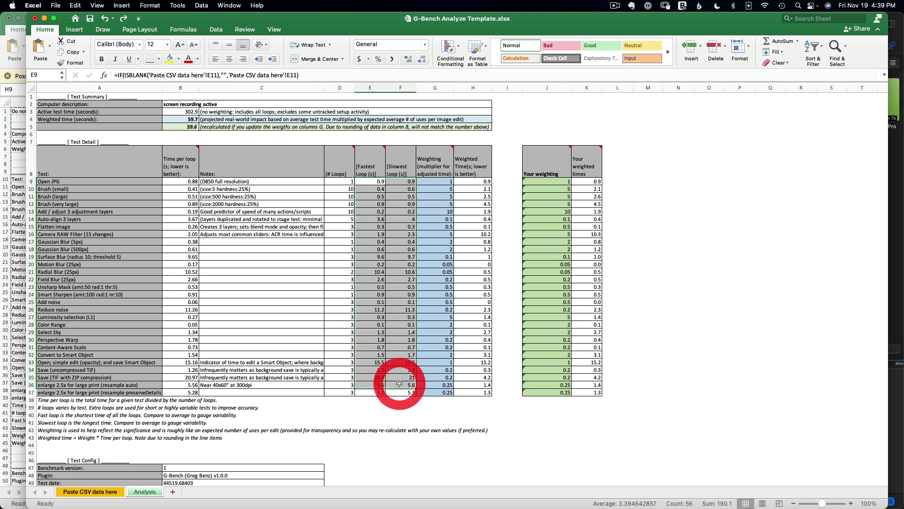
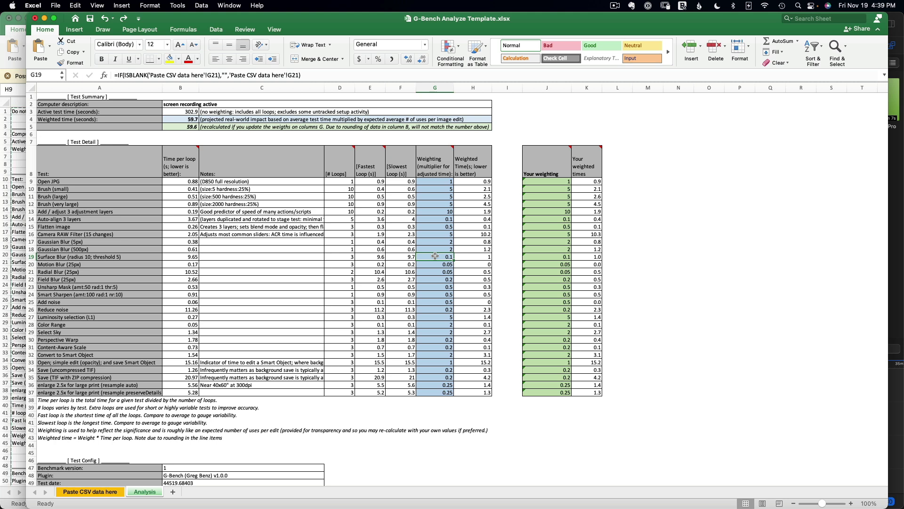
drag(190, 189, 201, 306)
click(201, 306)
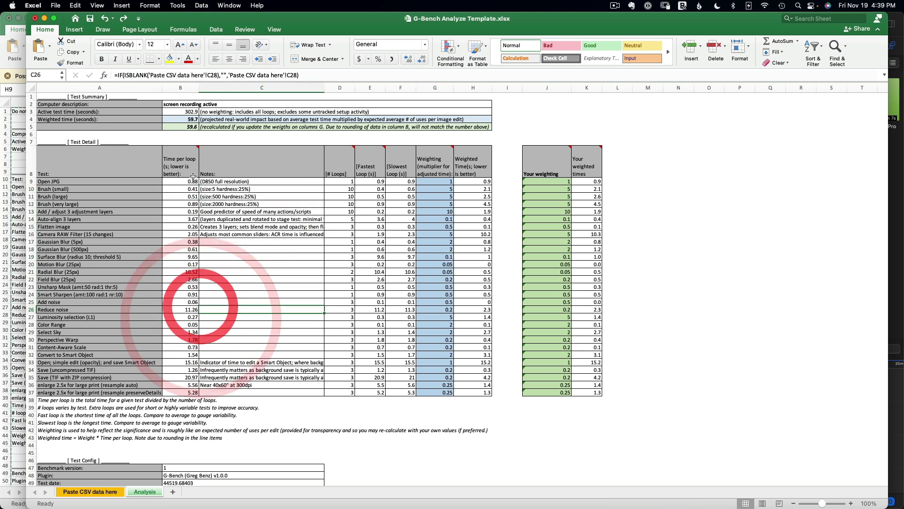
Trace how time per loop and weighting give the weighted times for Open JPG and Brush (small), and relate that column to the summary's weighted time.
click(186, 118)
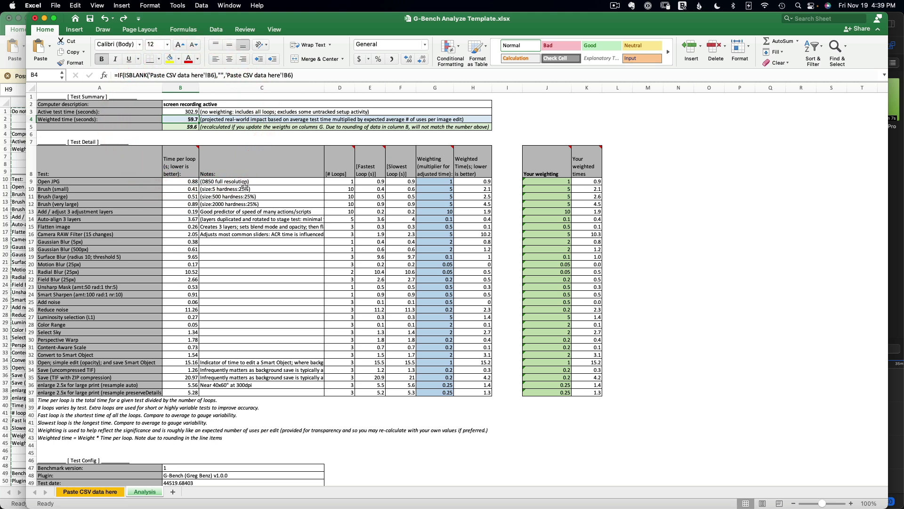
click(183, 182)
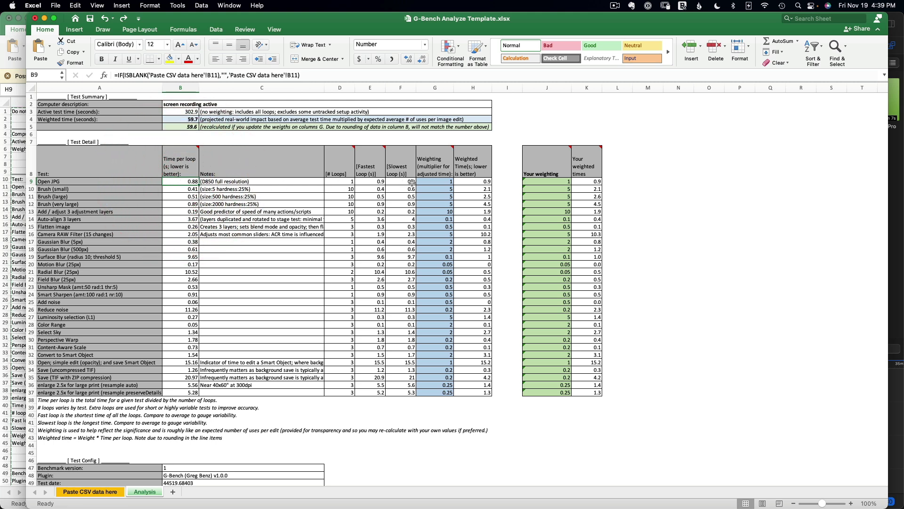
click(431, 183)
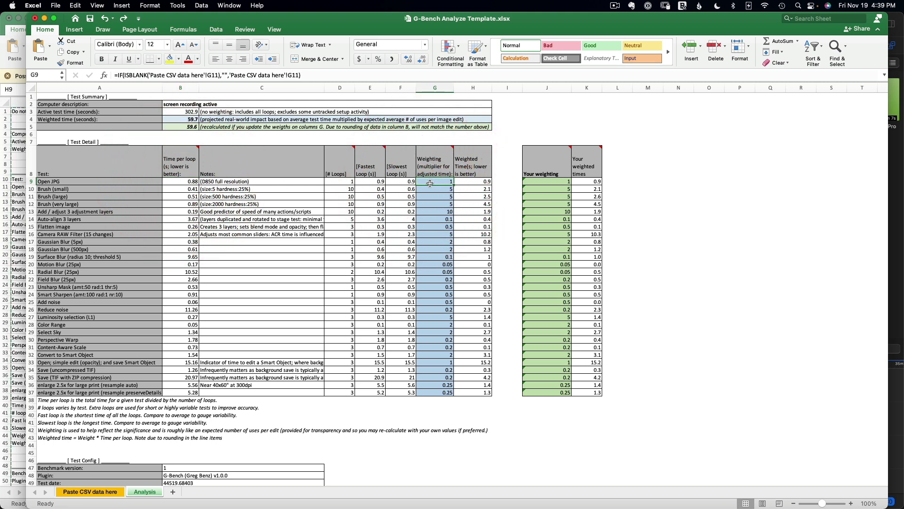
click(471, 182)
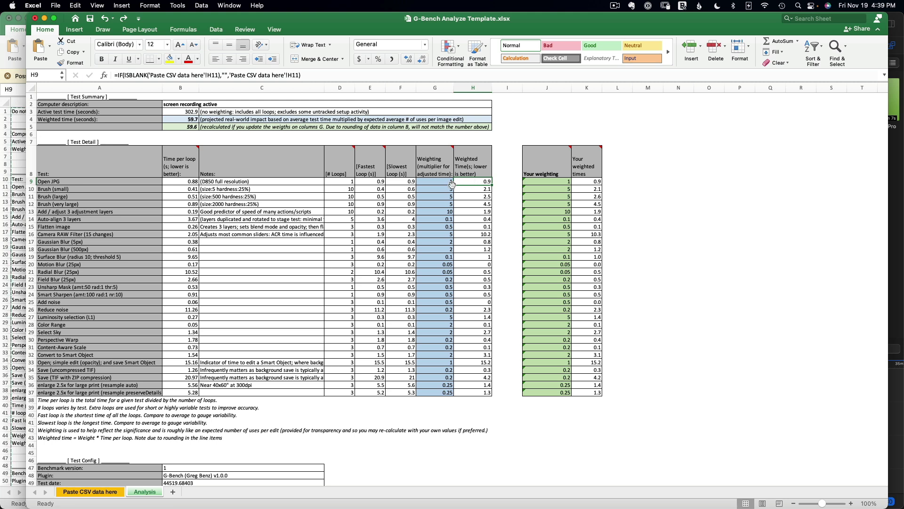
click(179, 189)
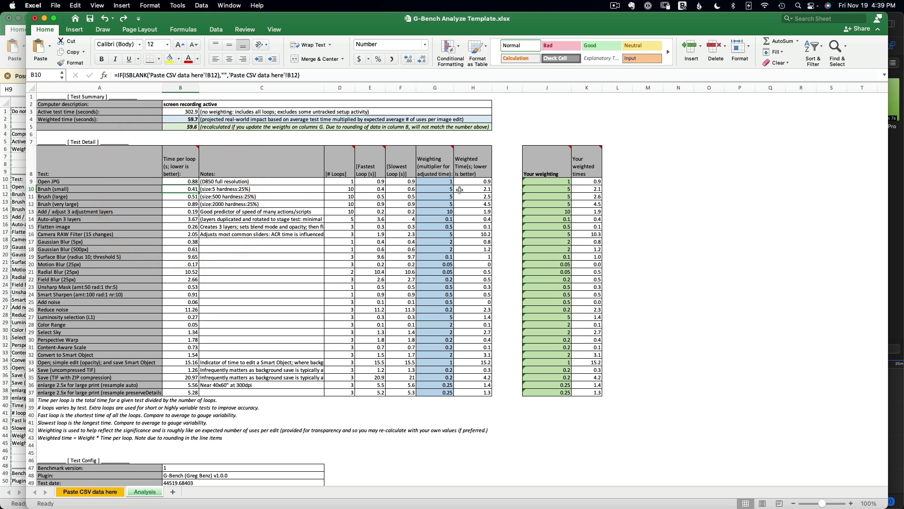
click(435, 189)
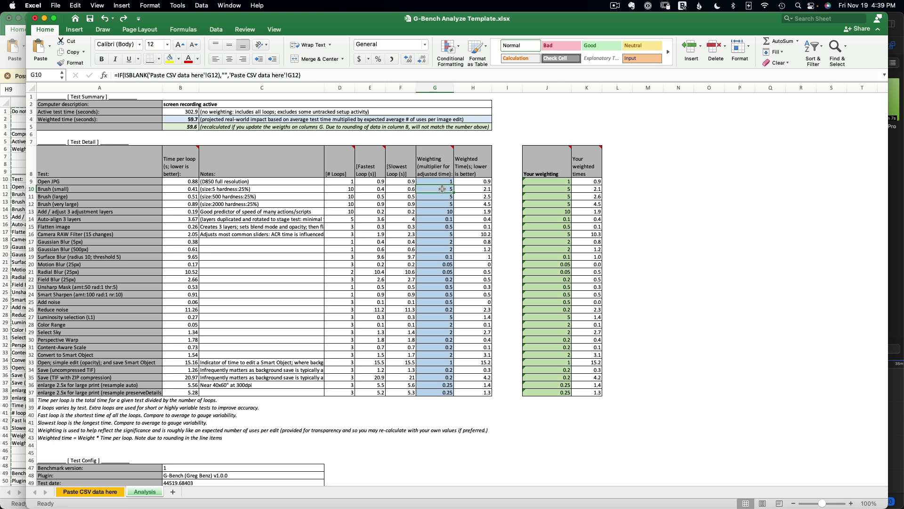
click(483, 189)
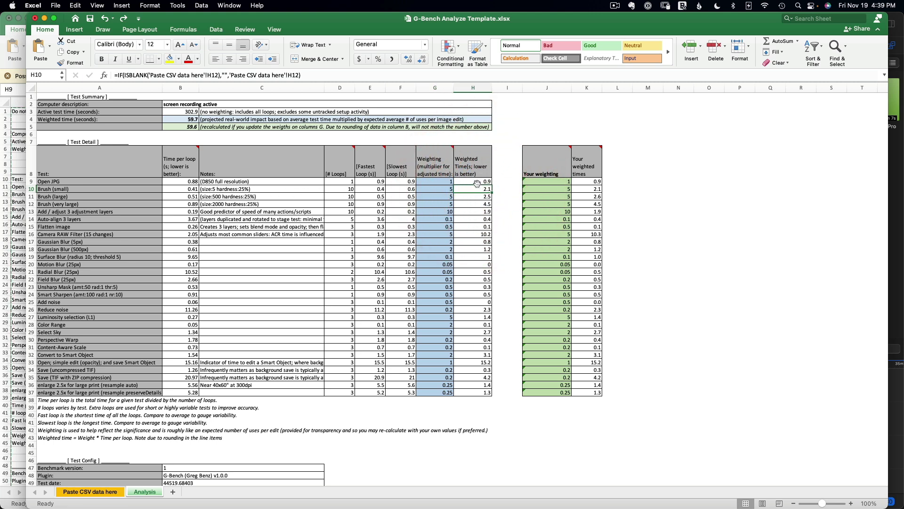
drag(473, 182, 485, 390)
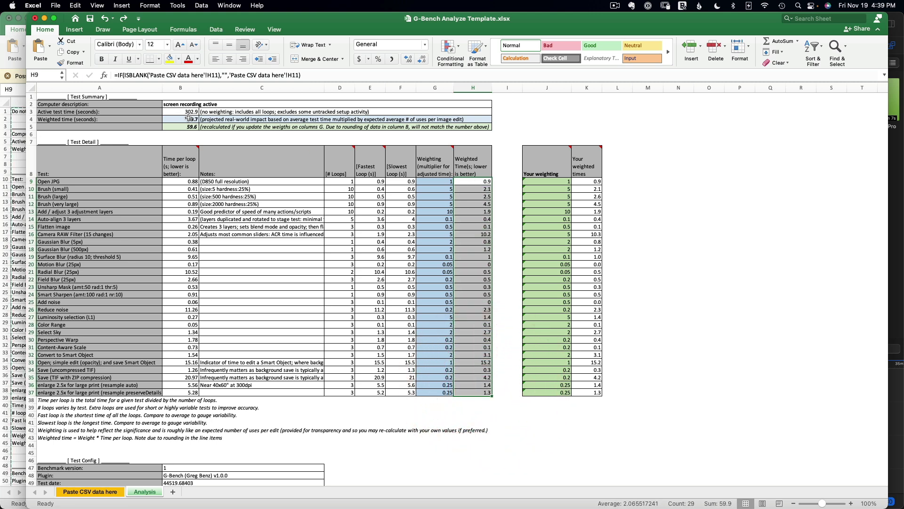
click(188, 119)
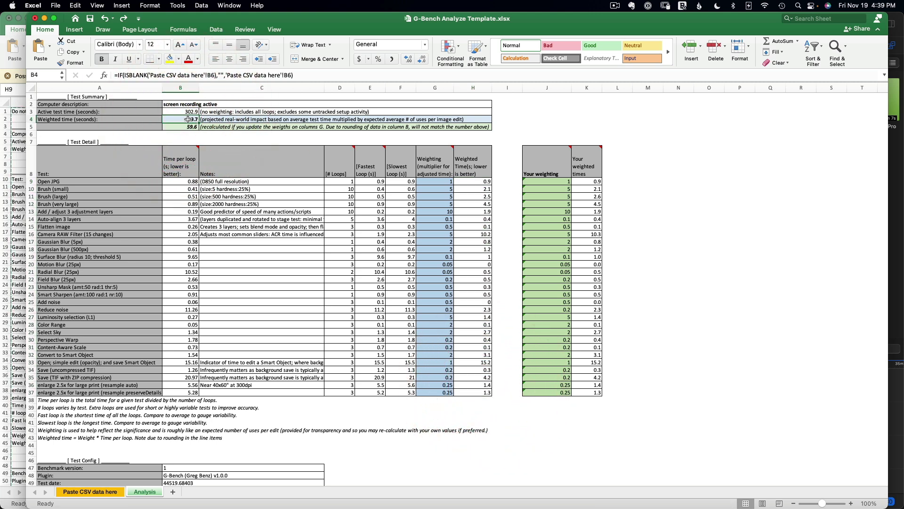
Compare the default Weighting column with the "Your weighting" column and review the weights for Open JPG, Brush (small) and Auto-align 3 layers.
drag(440, 182, 452, 389)
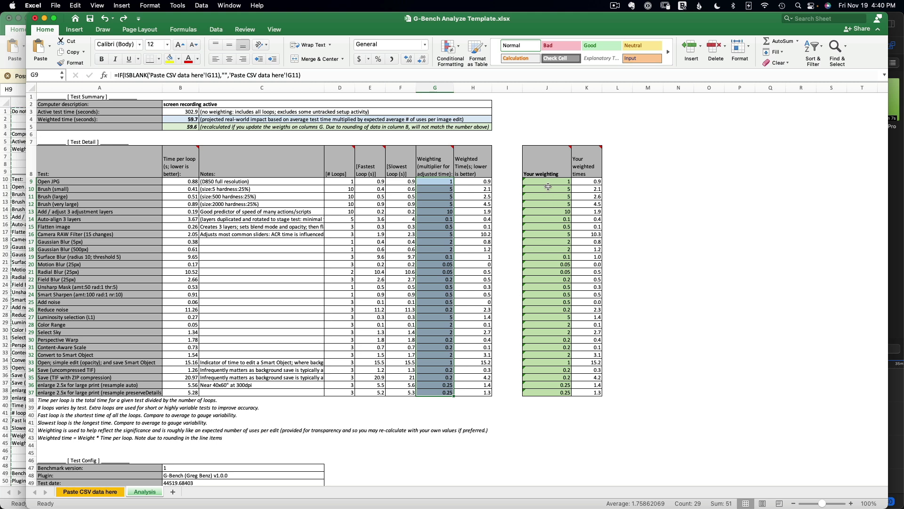
drag(547, 185, 561, 393)
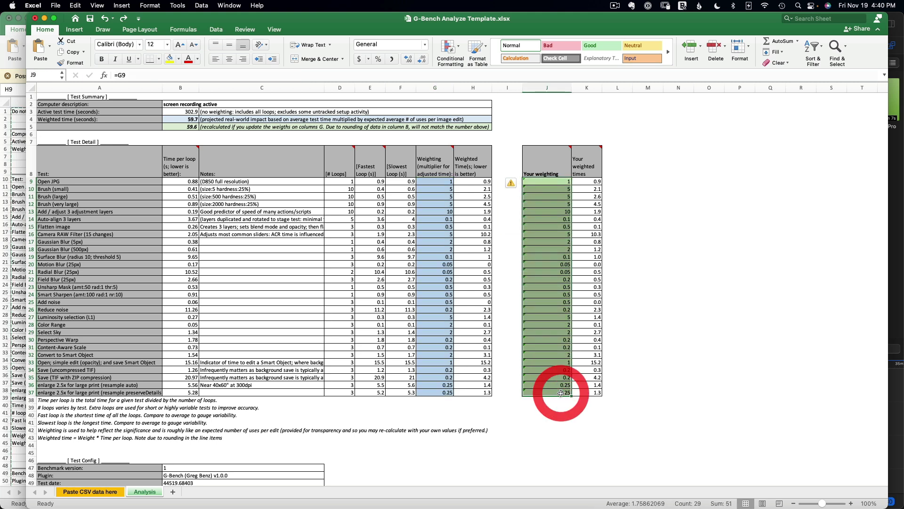
drag(432, 181, 439, 391)
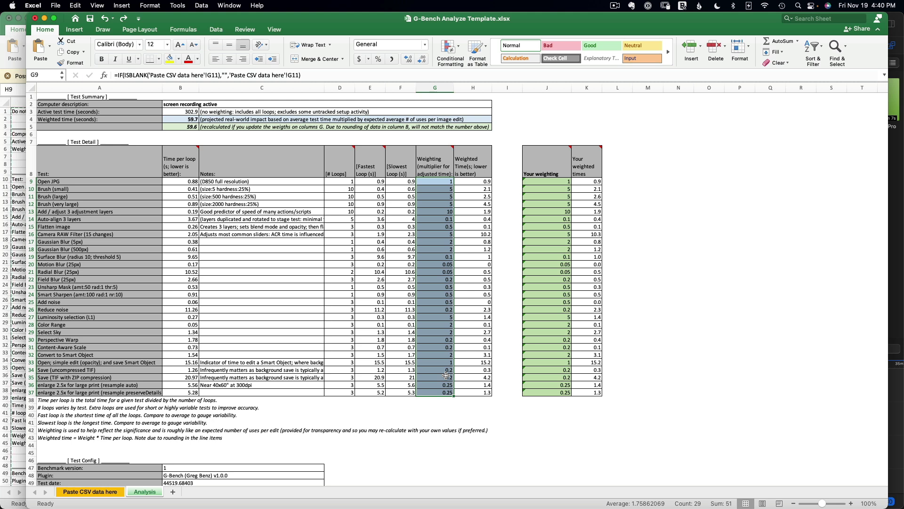
click(440, 183)
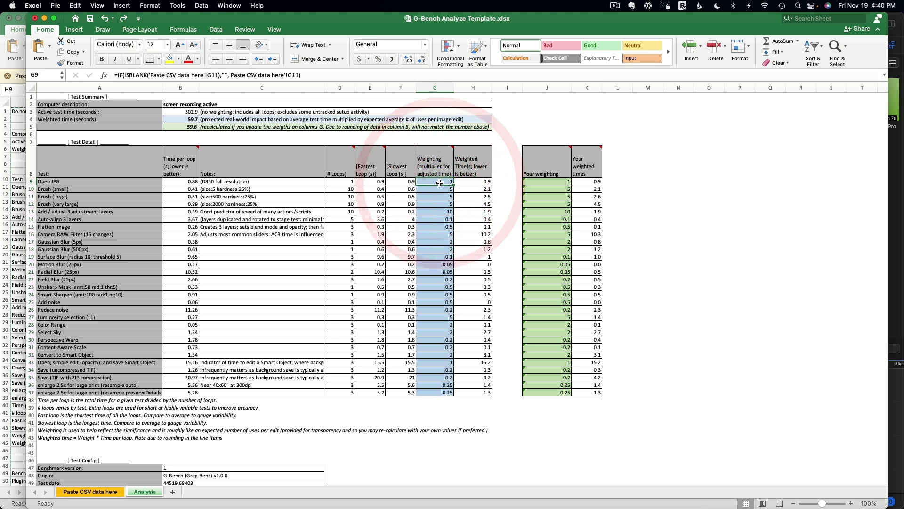
click(440, 187)
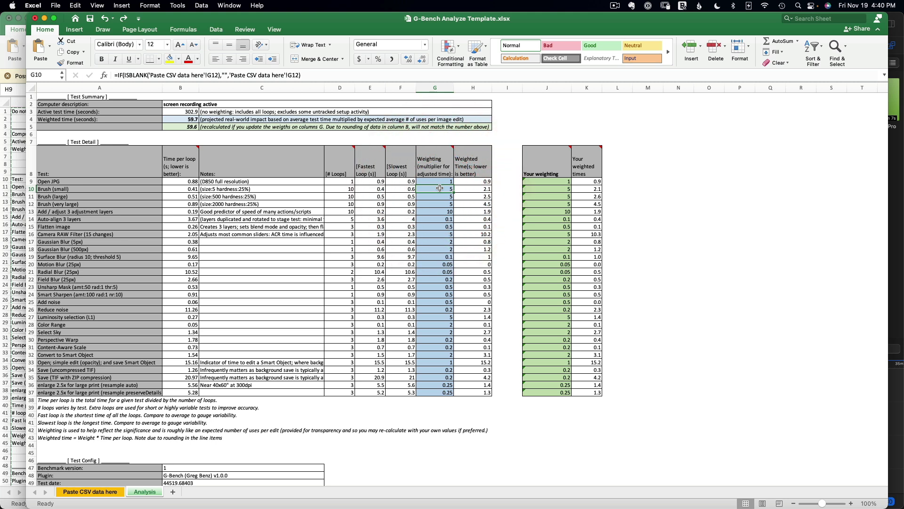
click(436, 218)
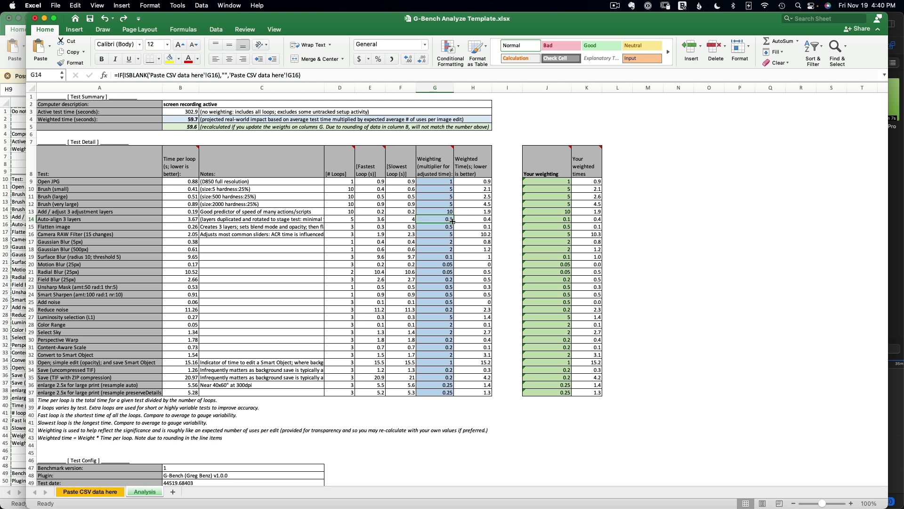
Set the "Your weighting" value for the Radial Blur (25px) test to 1.
click(438, 271)
click(536, 273)
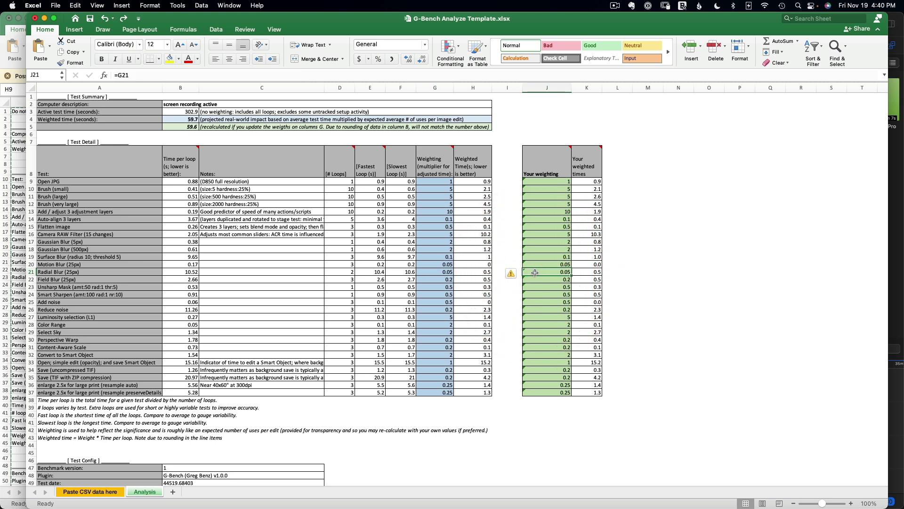
text(1)
key(Return)
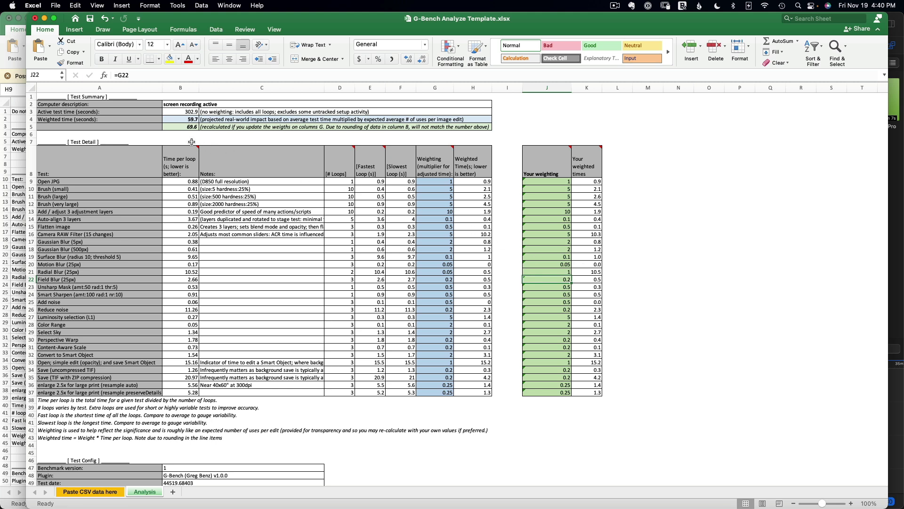
Compare the recalculated weighted time in the test summary with the original weighted time and the "Your weighting" column.
click(182, 128)
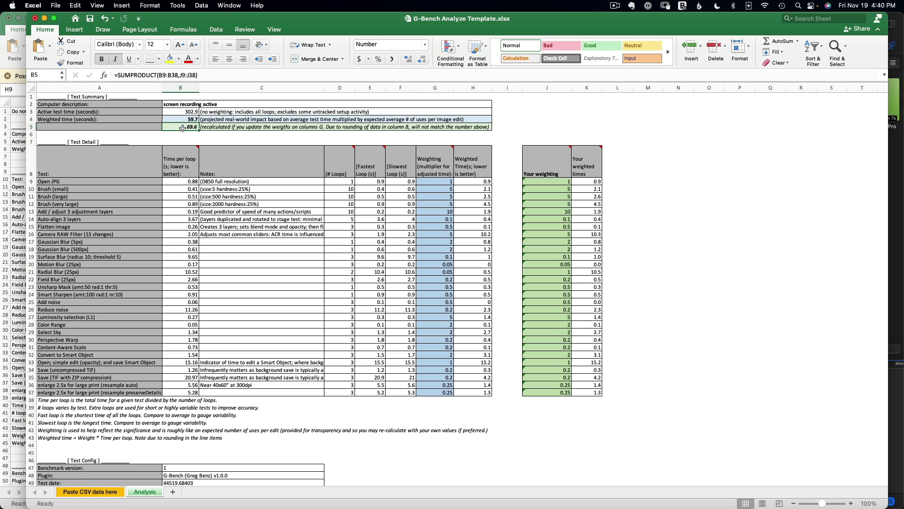
drag(554, 182, 565, 391)
drag(181, 120, 181, 125)
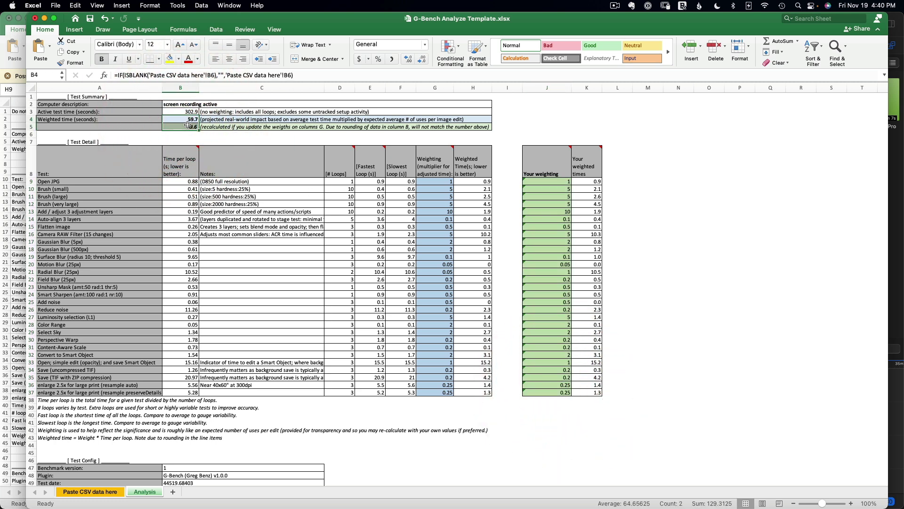
click(187, 126)
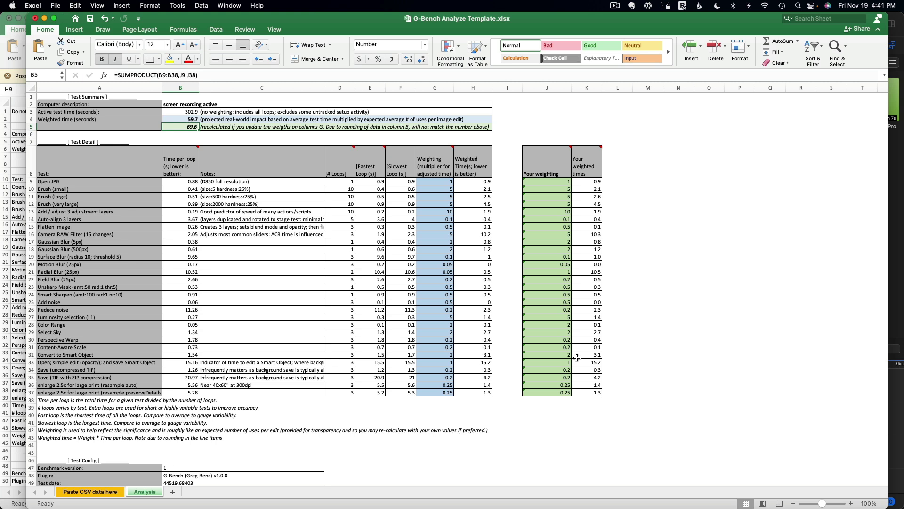
Read the comments on the "Time per loop" and "# Loops" headers and the explanatory notes below the test table.
mouse_move(193, 150)
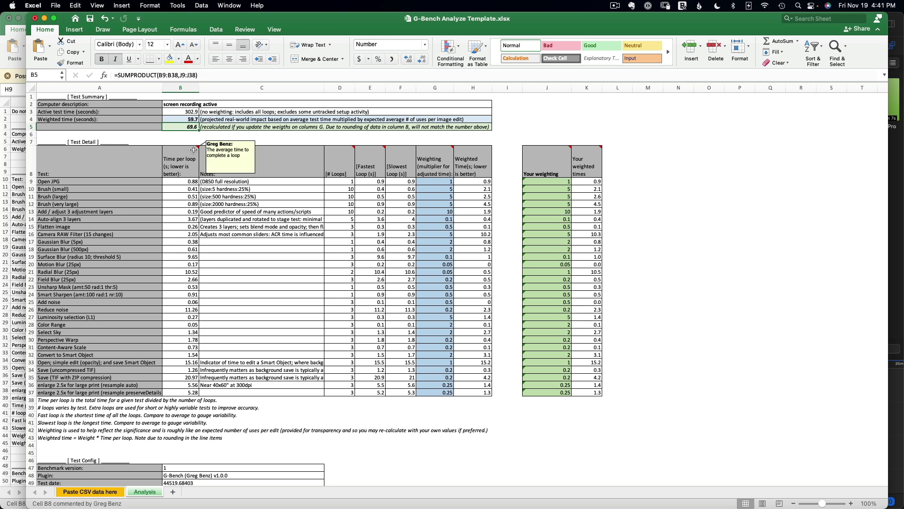
mouse_move(350, 148)
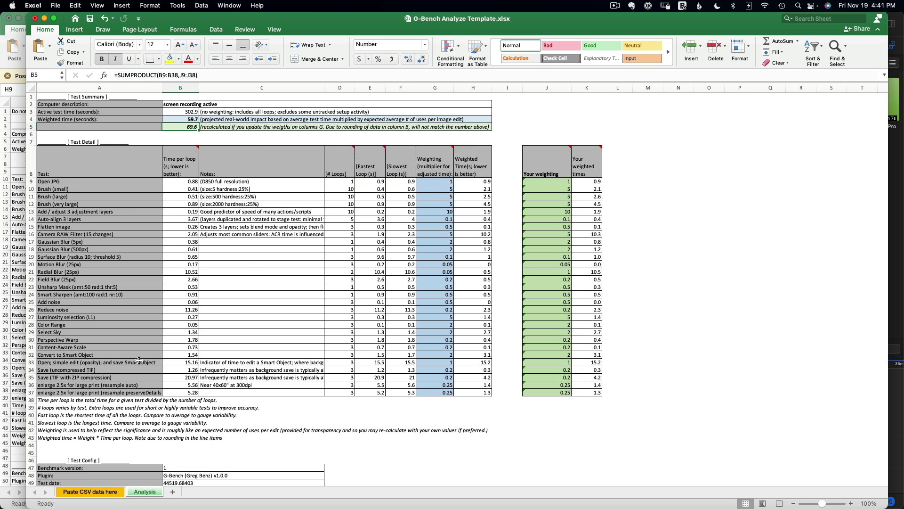
drag(73, 402, 66, 438)
Examine the Test Config section, including the Rosetta status, system and Photoshop RAM, and the plugin through GPU enabled entries.
scroll(117, 346, down, 5)
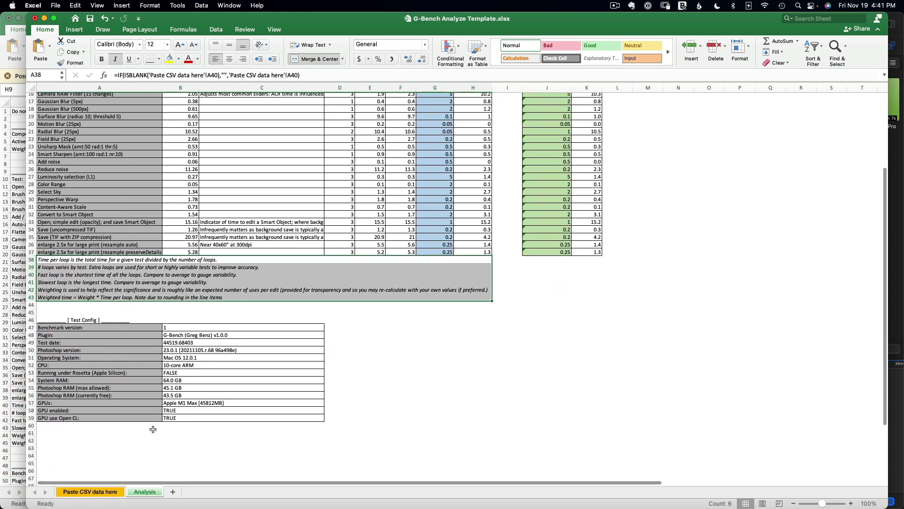
click(175, 373)
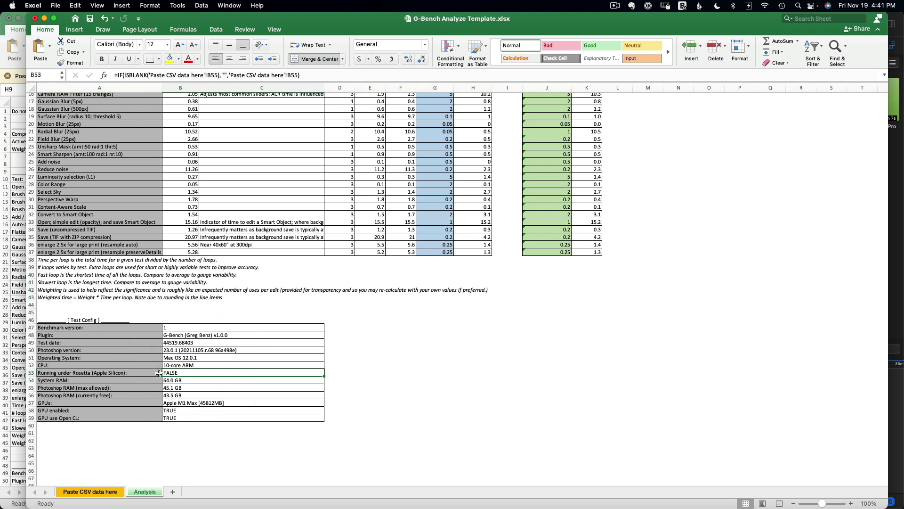
click(130, 373)
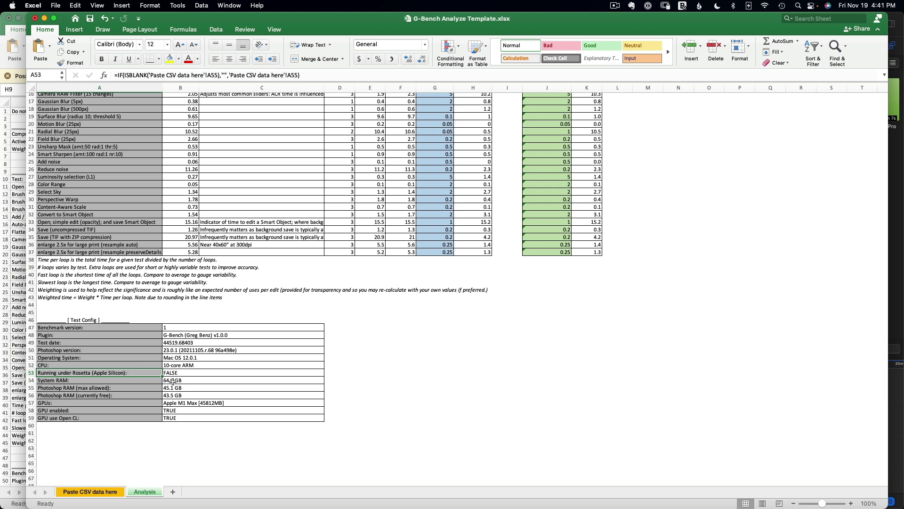
drag(183, 382, 183, 397)
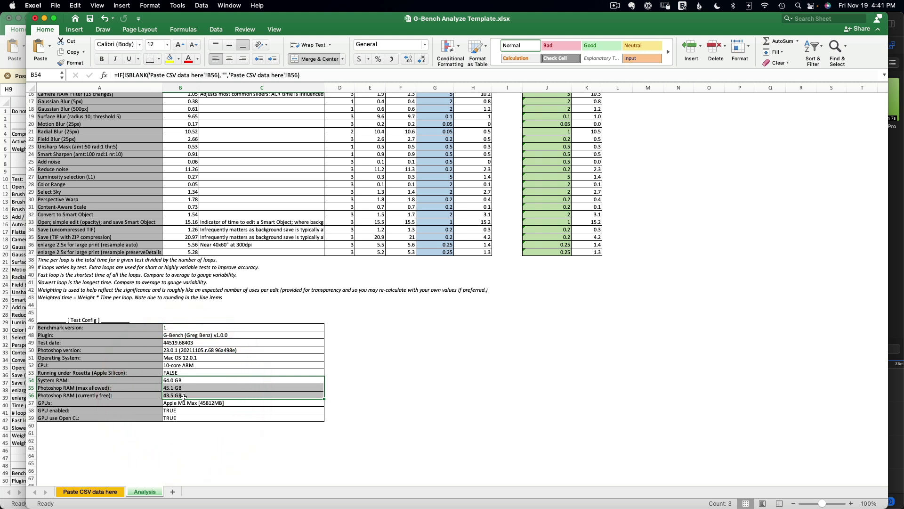
drag(177, 335, 183, 411)
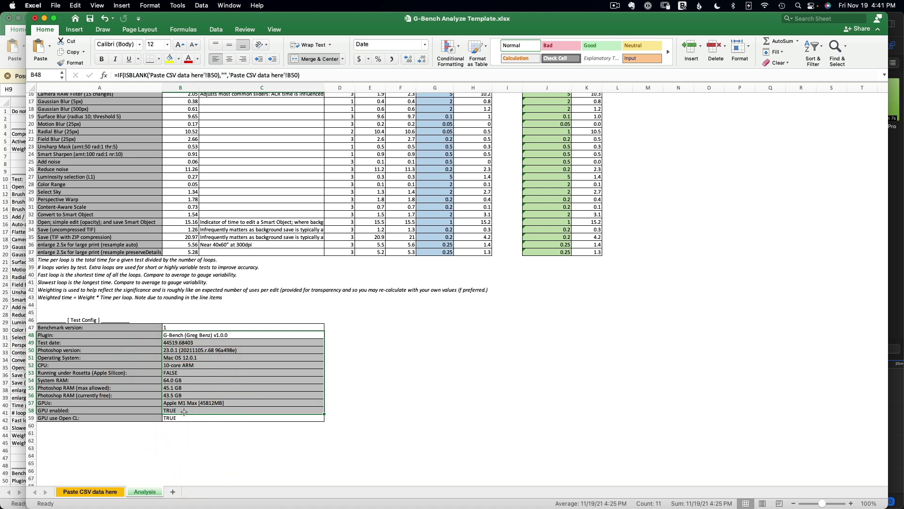